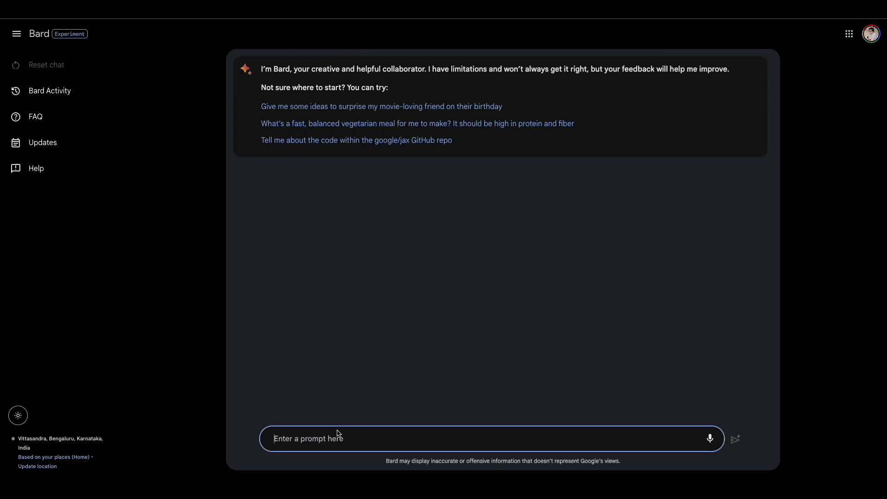
# Ask Bard 'what are the top 5 running apps on playstore?' and read through its answer
pyautogui.write('what are the top 5 running apps on playstore?')
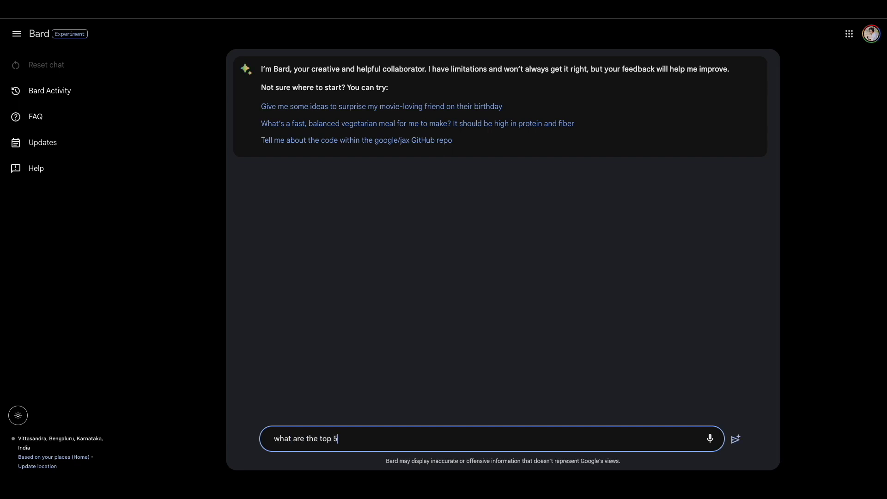
pyautogui.press('Return')
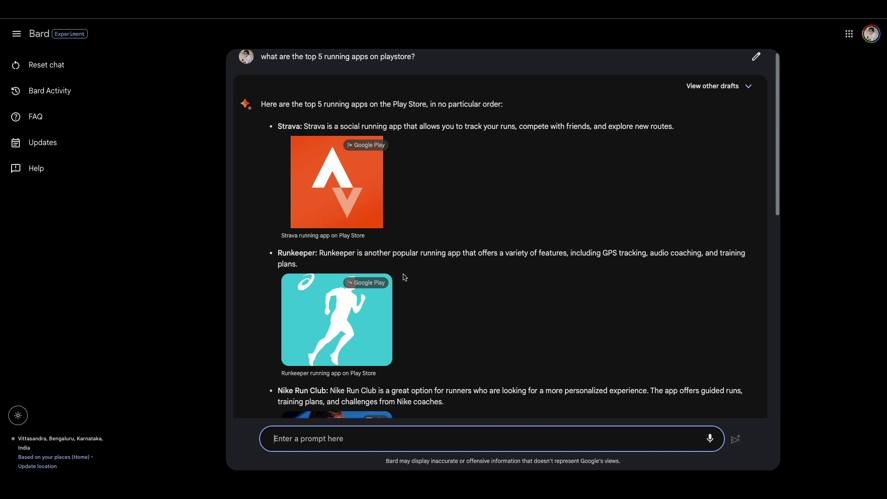
pyautogui.scroll(-7, 405, 277)
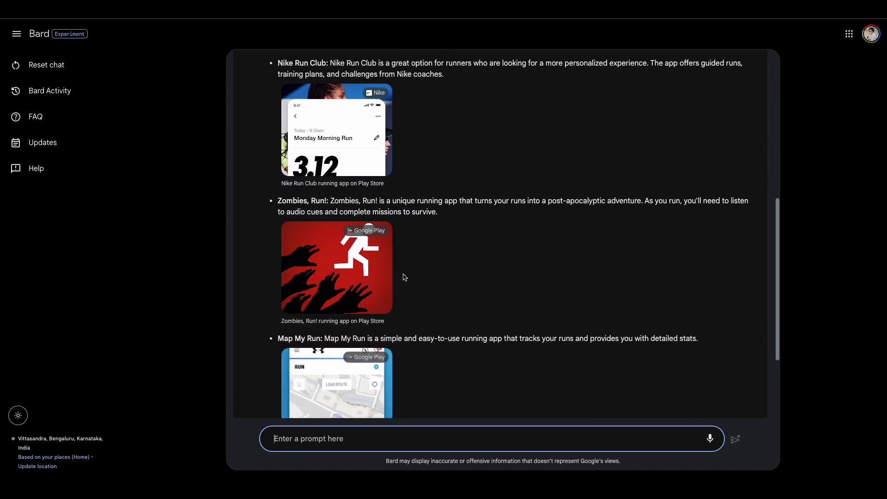
pyautogui.scroll(-2, 405, 277)
pyautogui.scroll(5, 405, 277)
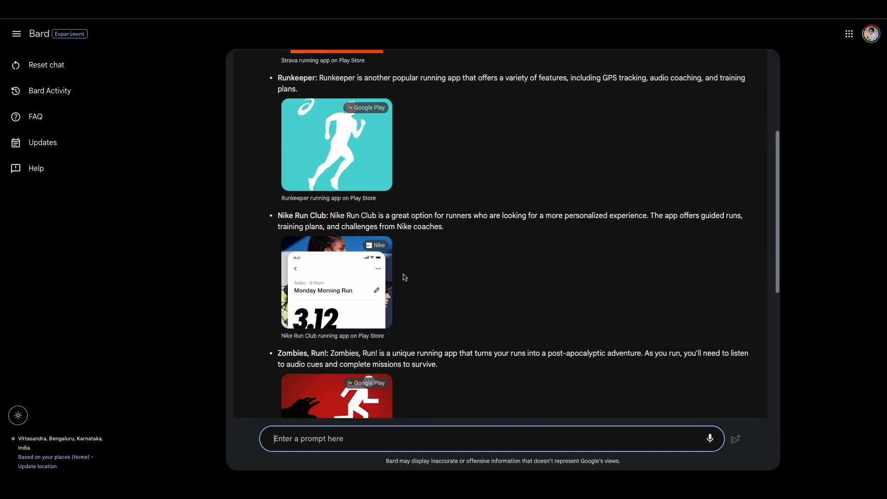
pyautogui.scroll(4, 404, 278)
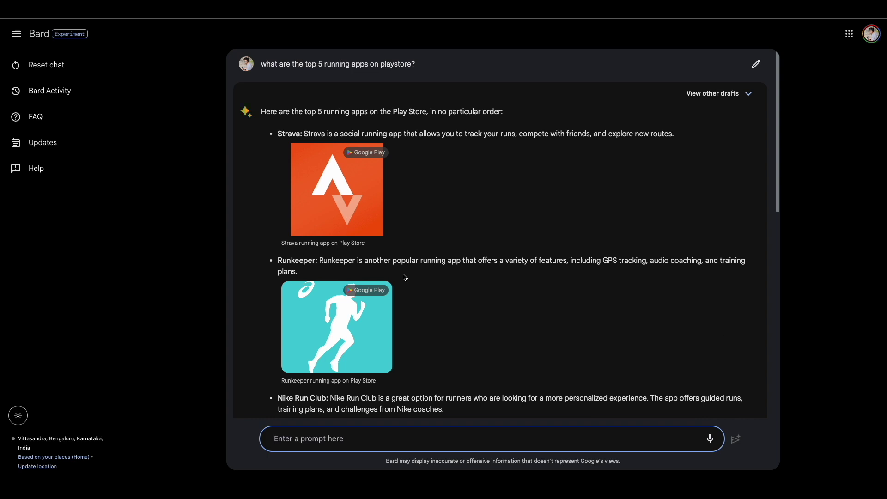
pyautogui.scroll(-2, 405, 277)
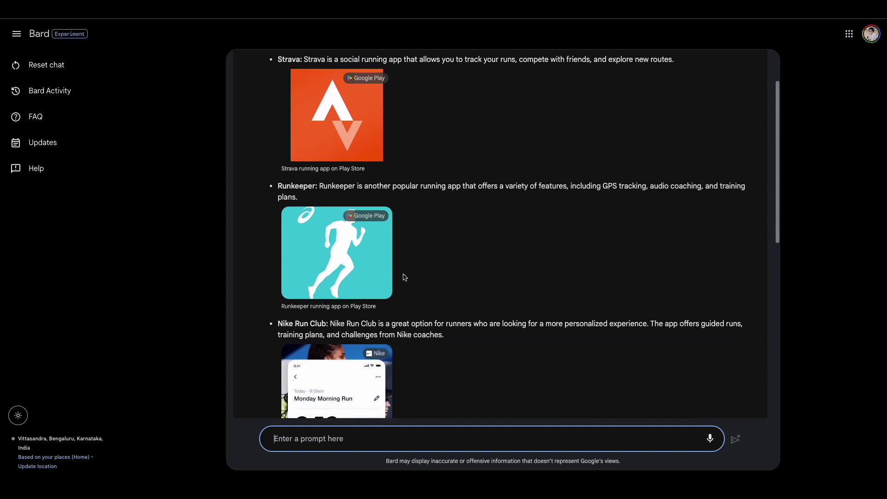
pyautogui.scroll(2, 405, 278)
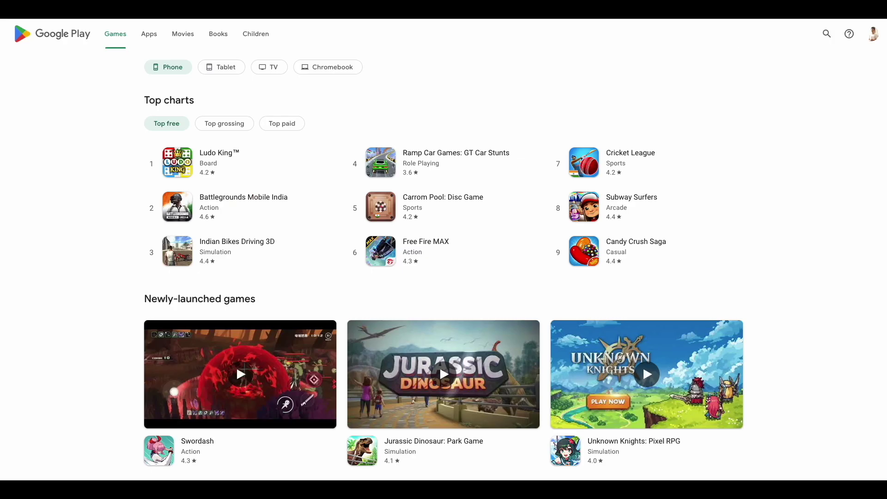
# Search Google Play for 'strava' and open Strava's app page
pyautogui.click(828, 34)
pyautogui.write('st')
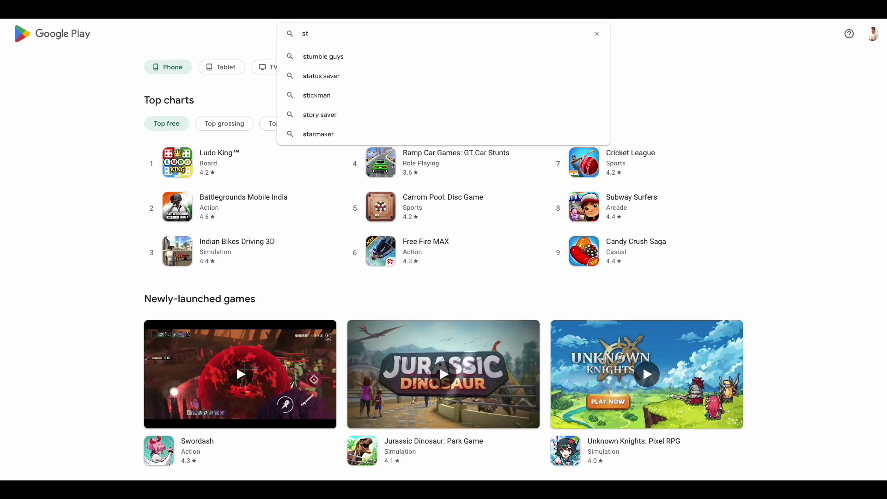
pyautogui.write('rava')
pyautogui.press('Return')
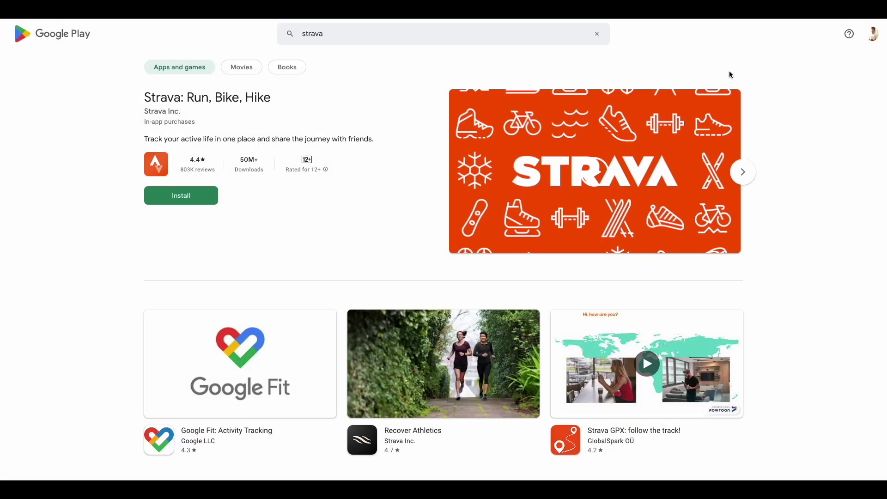
pyautogui.click(247, 96)
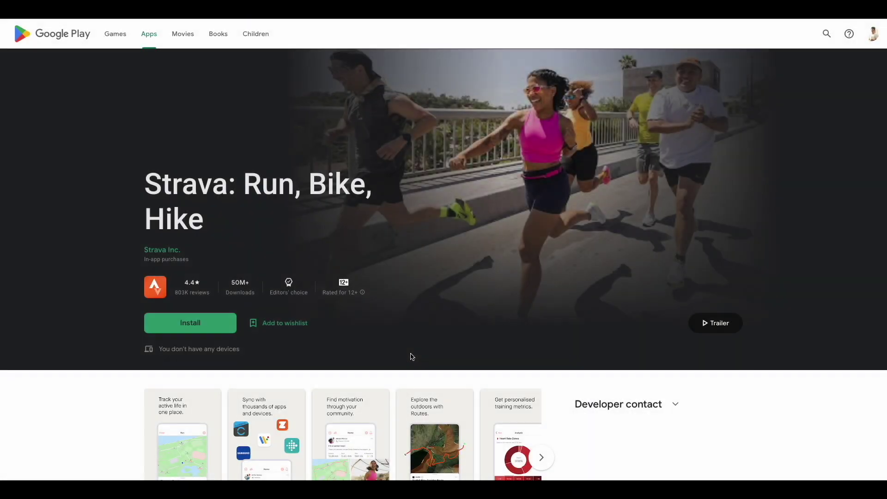
pyautogui.scroll(-10, 410, 356)
pyautogui.scroll(-2, 410, 355)
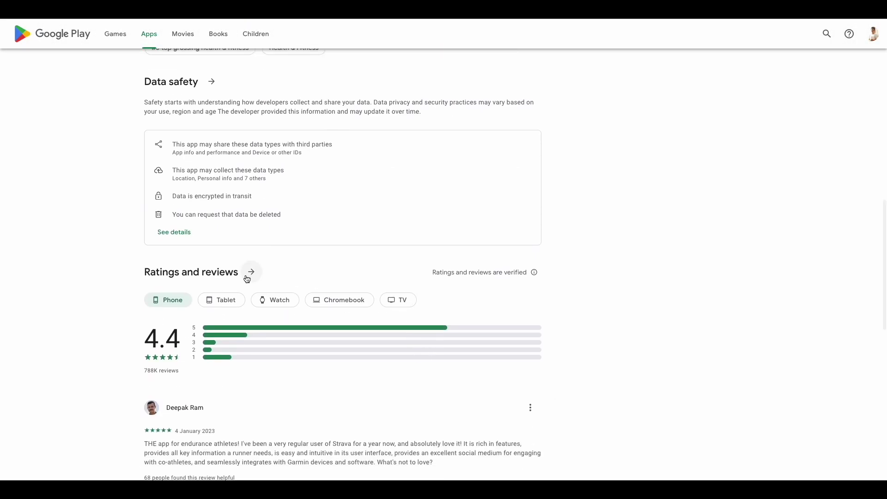
# Open Strava's full reviews, check the sort and star filters, and select a long run of reviews
pyautogui.click(248, 275)
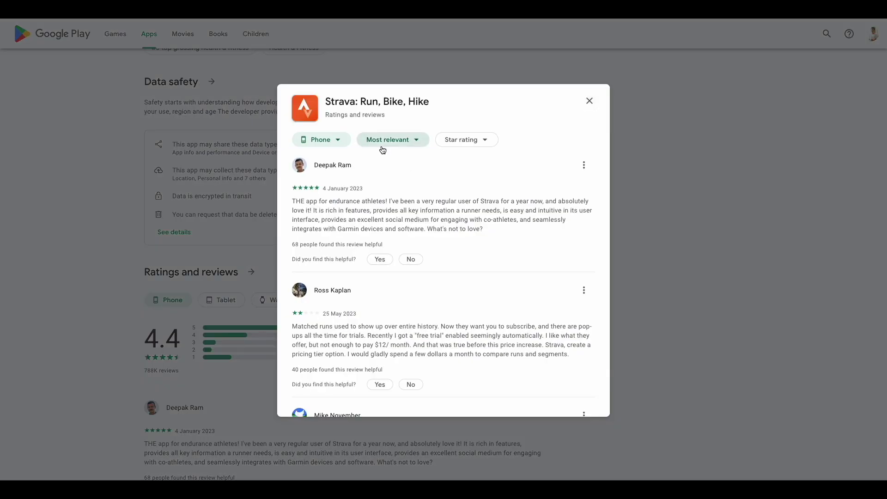
pyautogui.click(416, 140)
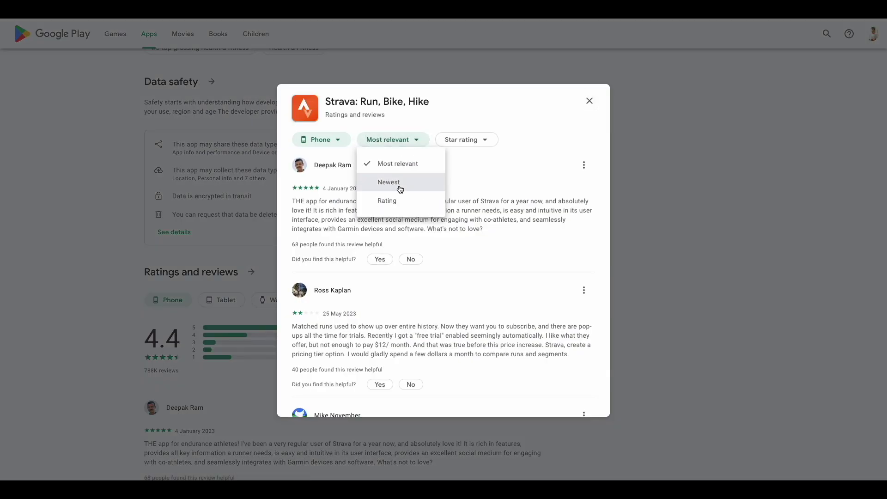
pyautogui.click(476, 167)
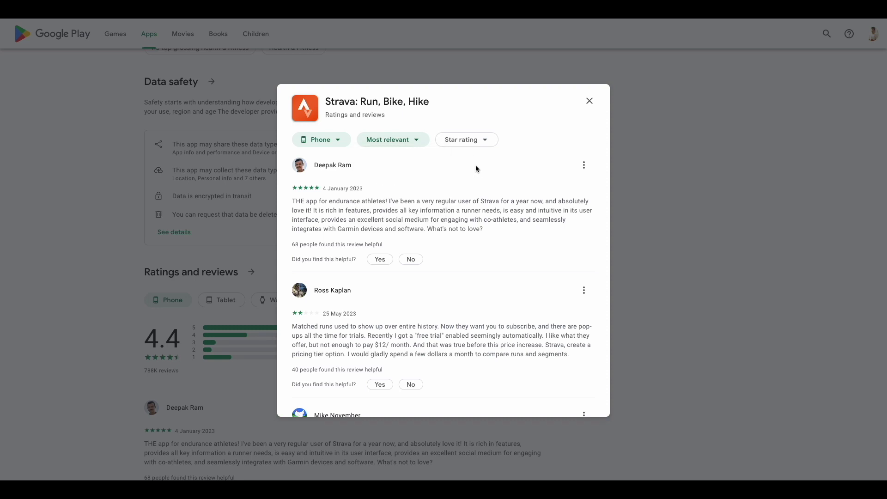
pyautogui.click(461, 143)
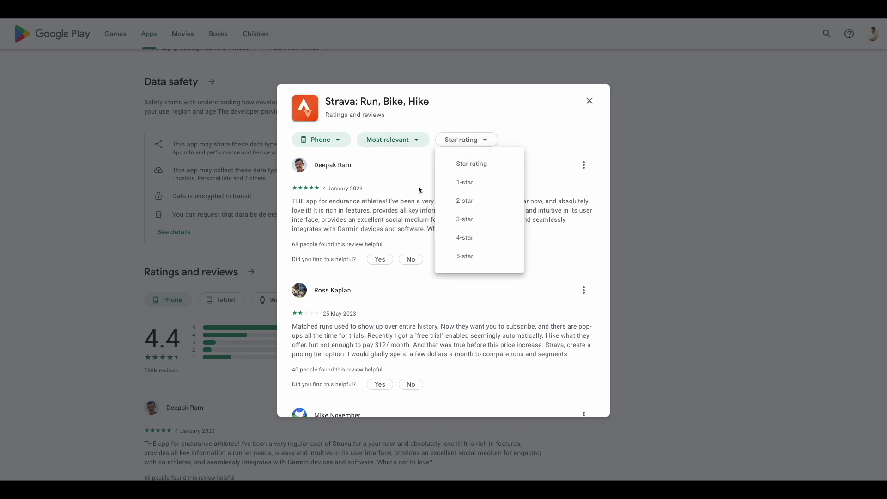
pyautogui.moveTo(384, 190); pyautogui.dragTo(474, 364)
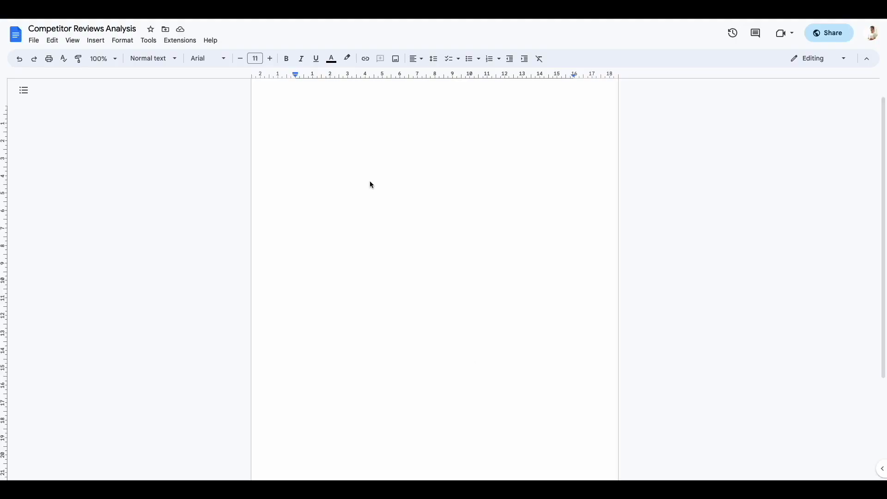
# Paste the Strava reviews into the document and delete the cut-off last review
pyautogui.hotkey('ctrl', 'v')
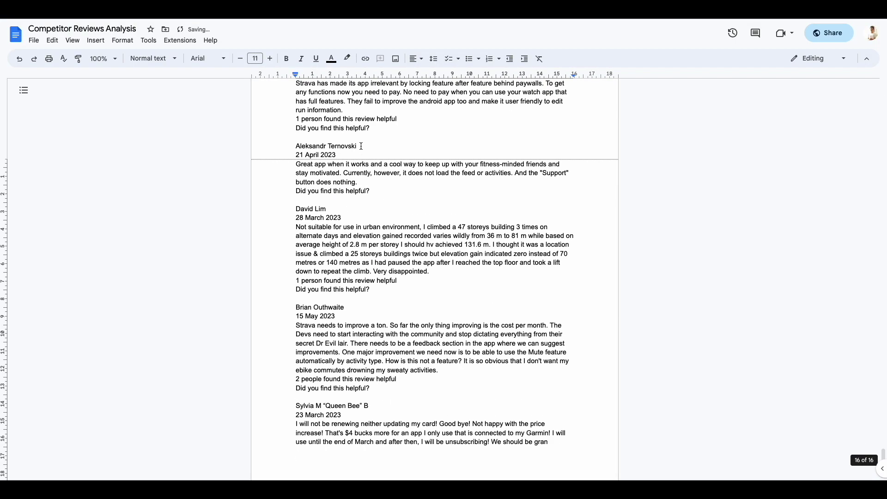
pyautogui.hotkey('ctrl', 'shift', 'Up')
pyautogui.hotkey('ctrl', 'shift', 'Up')
pyautogui.hotkey('ctrl', 'shift', 'Up')
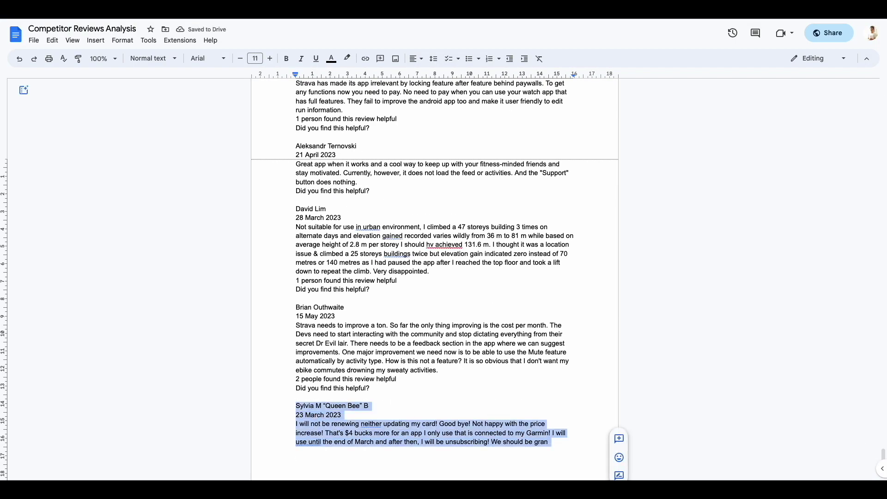
pyautogui.press('BackSpace')
pyautogui.press('BackSpace')
# Check the document's word count (6,460 words), then clear the selection
pyautogui.hotkey('ctrl', 'a')
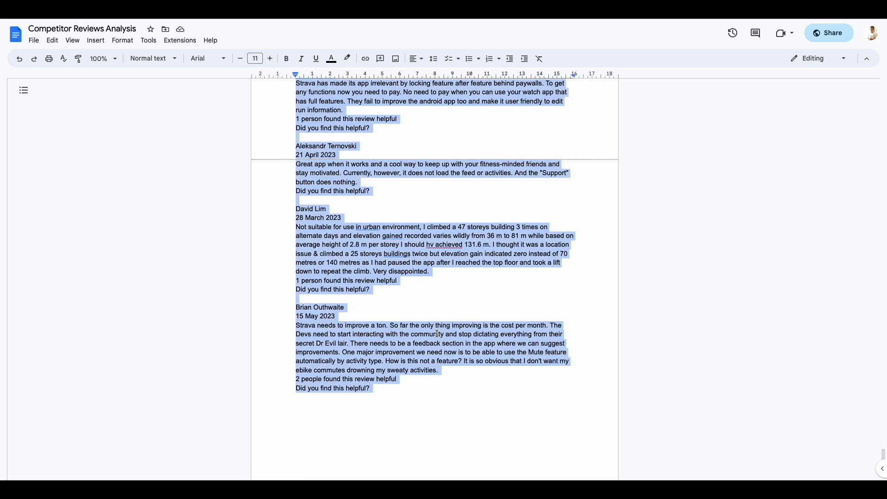
pyautogui.hotkey('ctrl', 'shift', 'c')
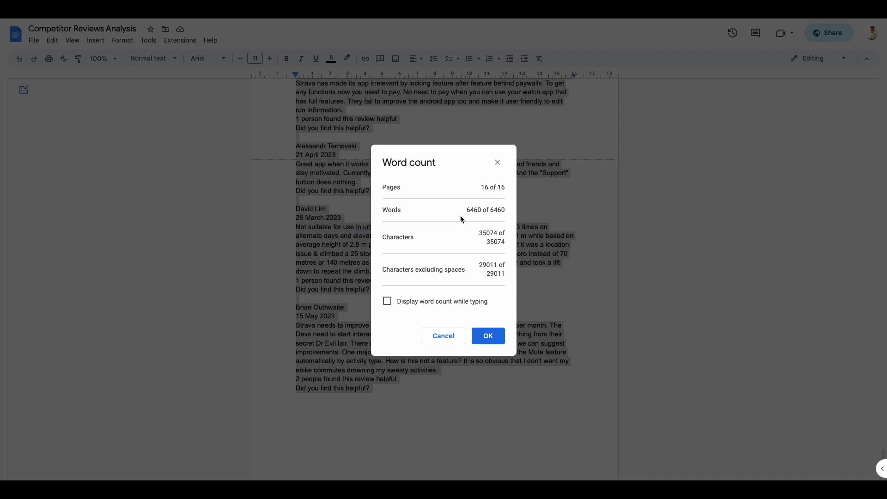
pyautogui.click(498, 163)
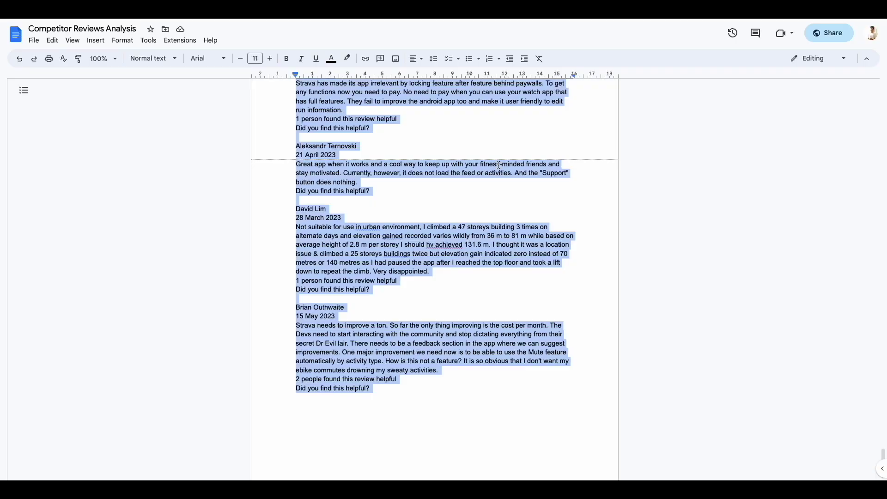
pyautogui.click(379, 216)
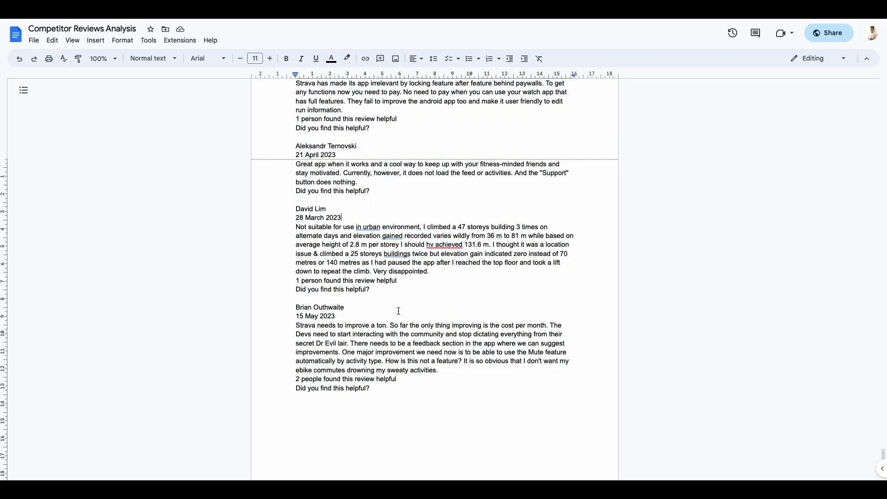
pyautogui.scroll(5, 398, 296)
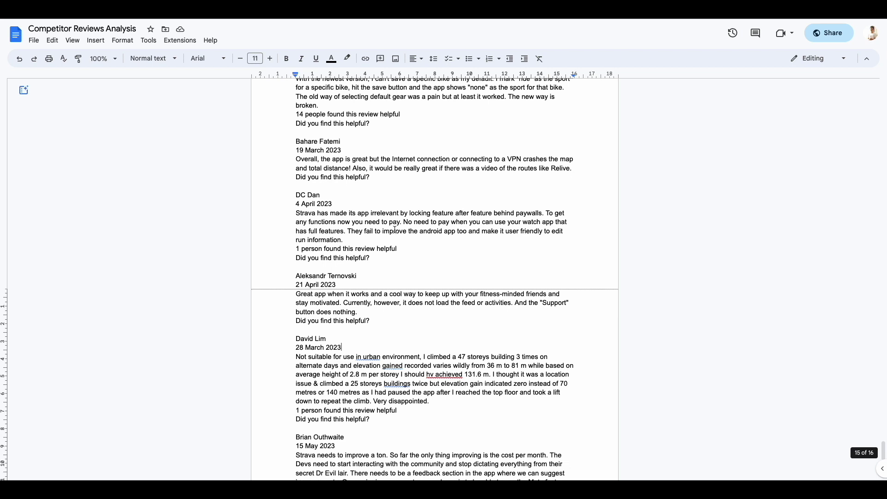
# Replace every 'Did you find this helpful?' line with nothing
pyautogui.tripleClick(372, 258)
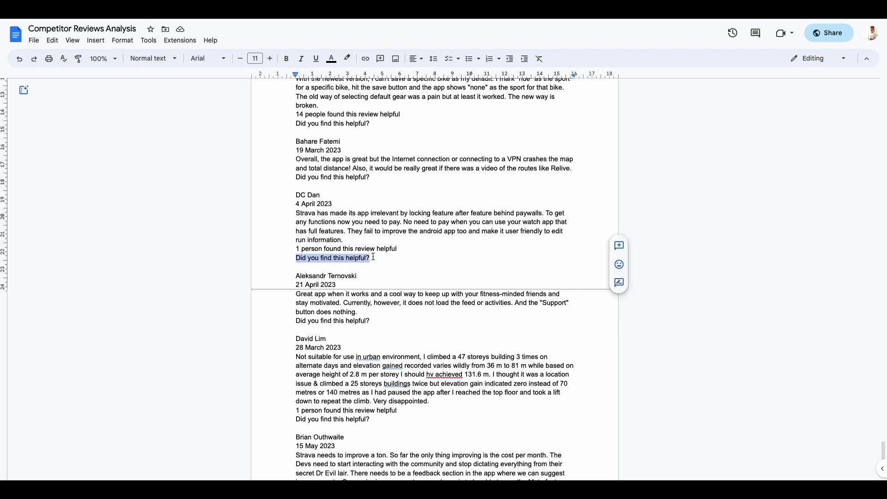
pyautogui.press('super+f')
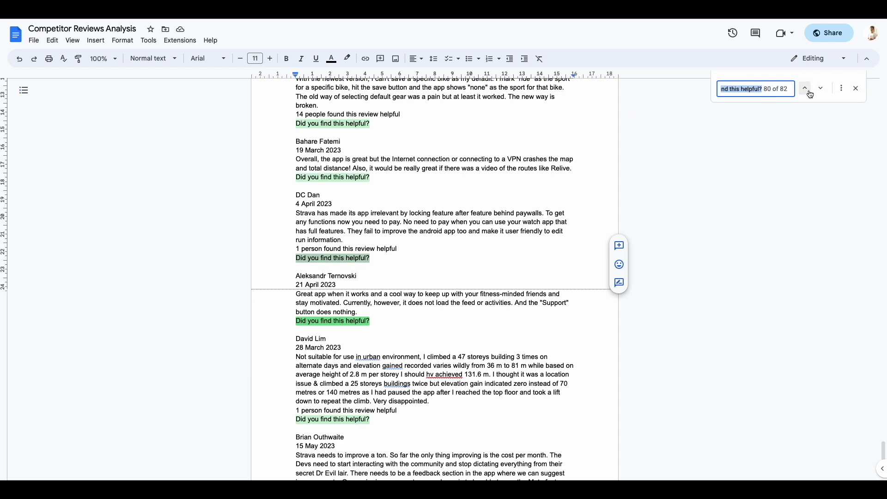
pyautogui.click(841, 87)
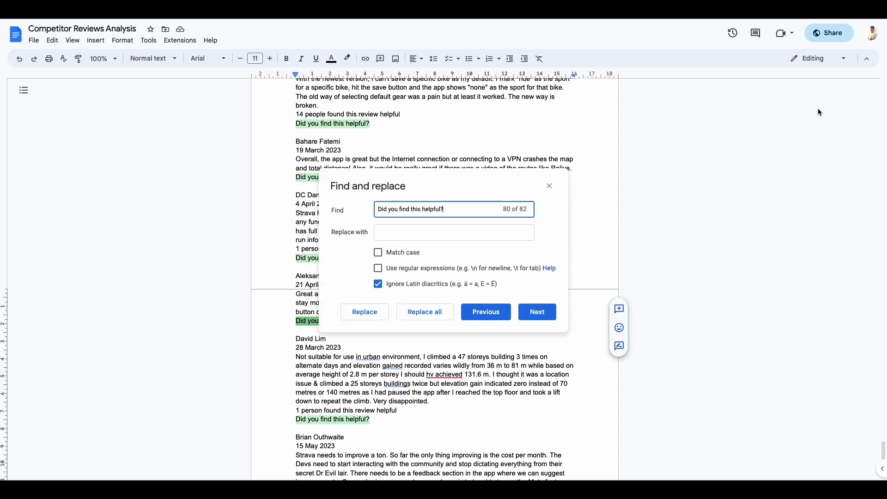
pyautogui.click(429, 310)
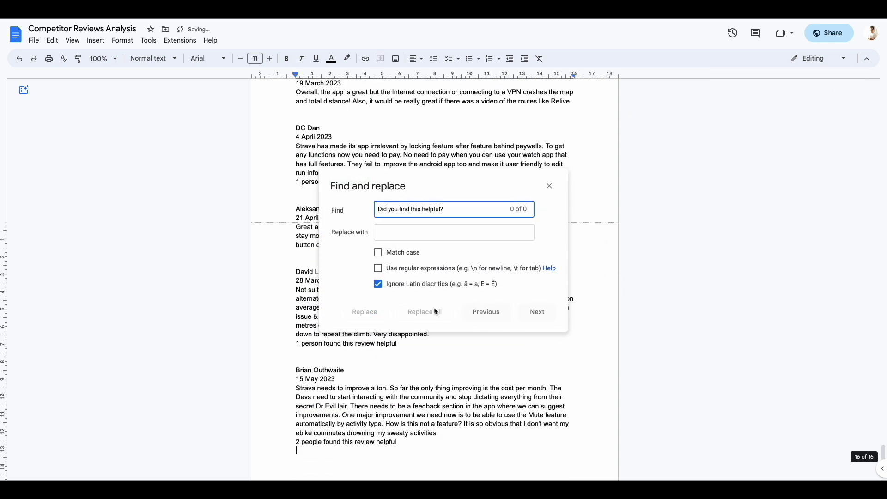
# Delete every 'person found this review helpful' and 'people found this review helpful' phrase, leaving bare numbers
pyautogui.tripleClick(319, 346)
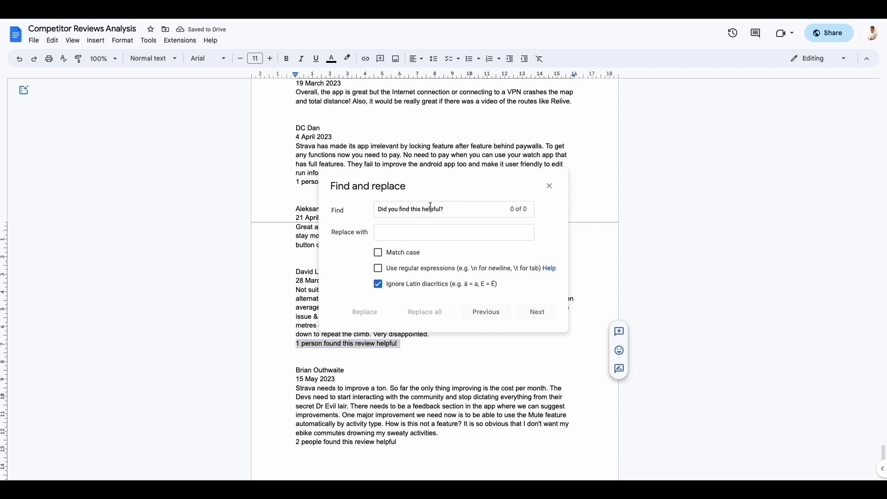
pyautogui.hotkey('ctrl', 'h')
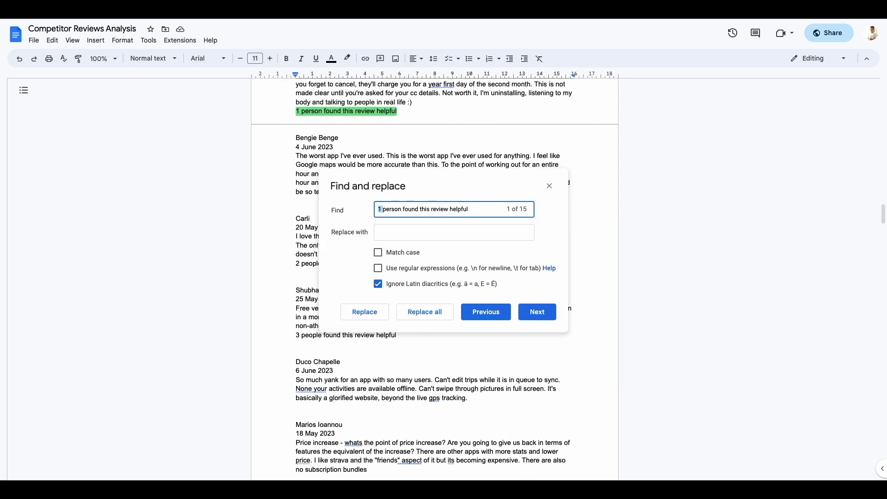
pyautogui.press('BackSpace')
pyautogui.click(427, 316)
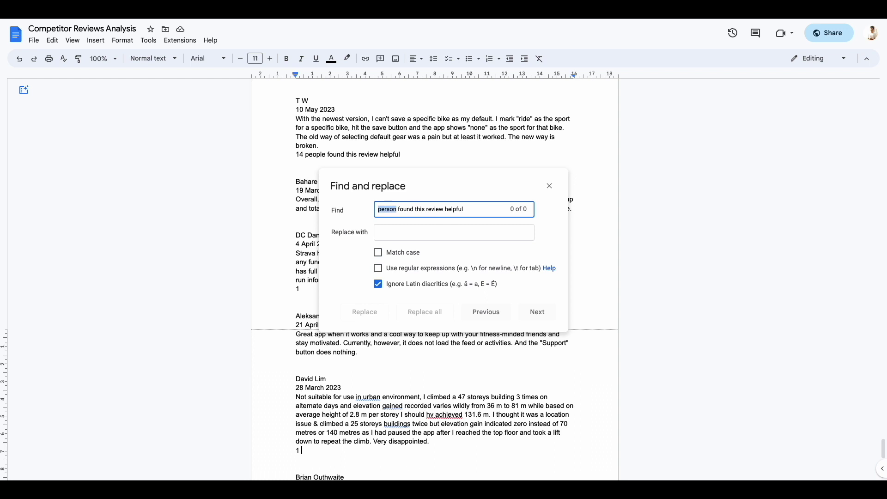
pyautogui.write('people')
pyautogui.click(438, 312)
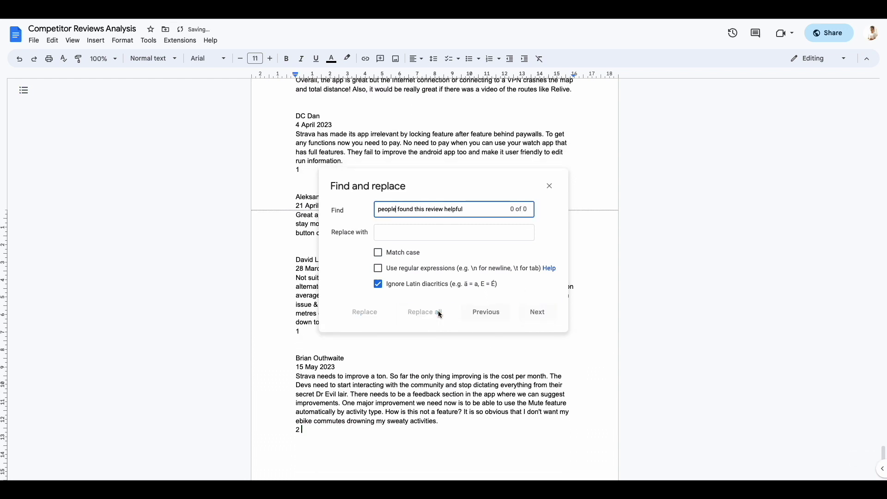
pyautogui.click(550, 186)
# Check the whole document's word count (5,765 words) and clear the selection
pyautogui.hotkey('ctrl', 'a')
pyautogui.hotkey('ctrl', 'shift', 'c')
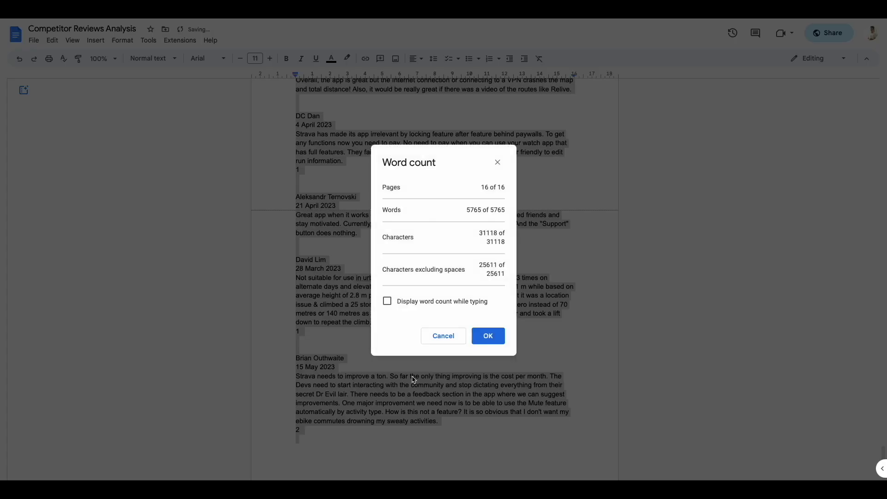
pyautogui.click(483, 337)
pyautogui.scroll(15, 397, 245)
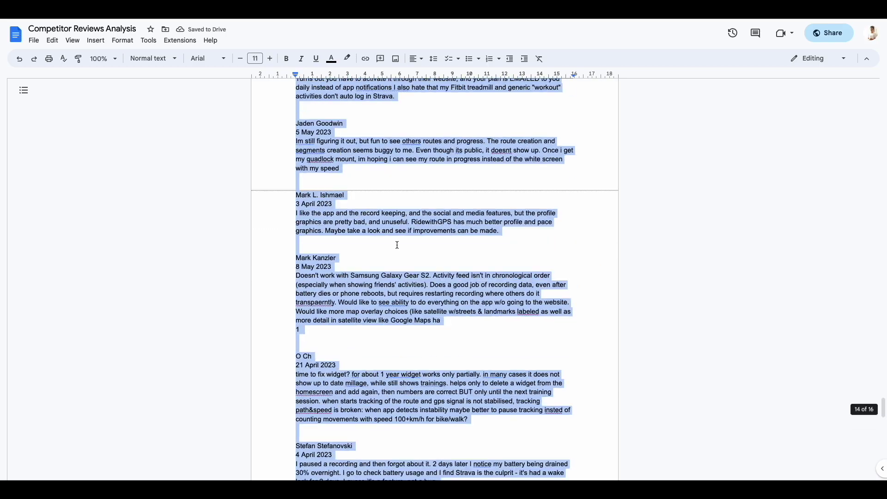
pyautogui.scroll(20, 397, 245)
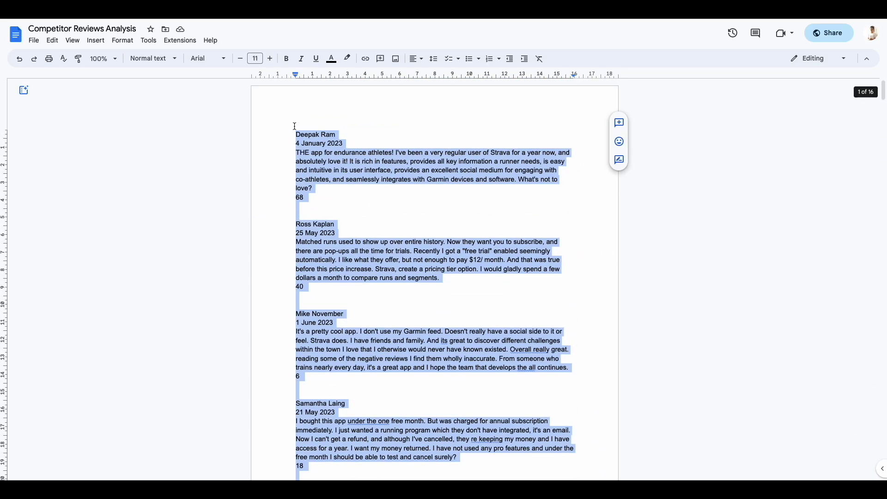
pyautogui.click(295, 126)
# Select the reviews from the document start through page 10, confirming 3,808 words
pyautogui.scroll(-6, 334, 307)
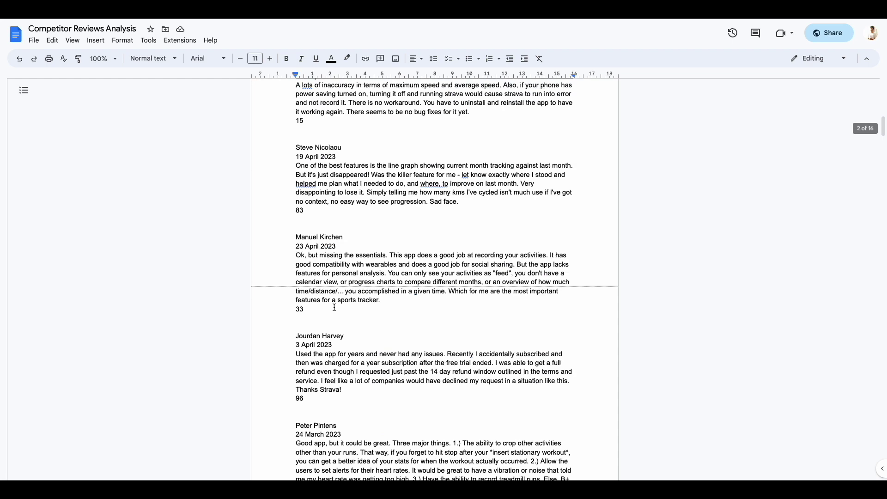
pyautogui.scroll(-20, 493, 339)
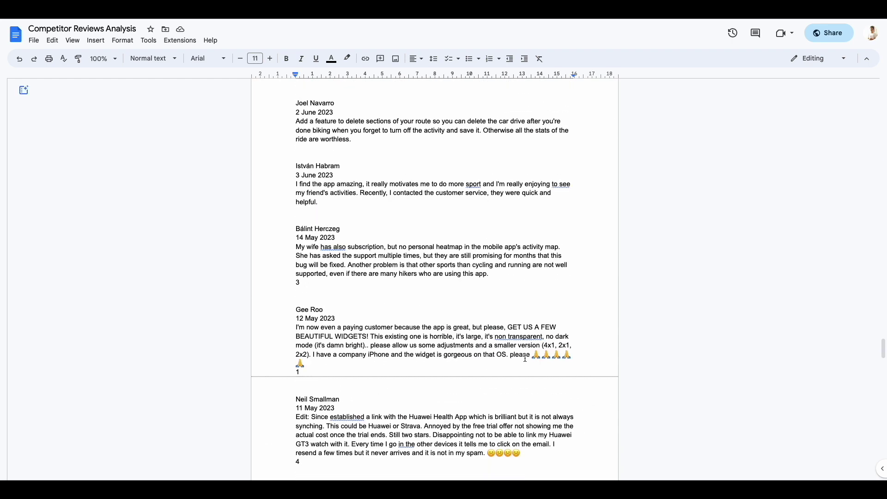
pyautogui.keyDown('shift'); pyautogui.click(572, 352); pyautogui.keyUp('shift')
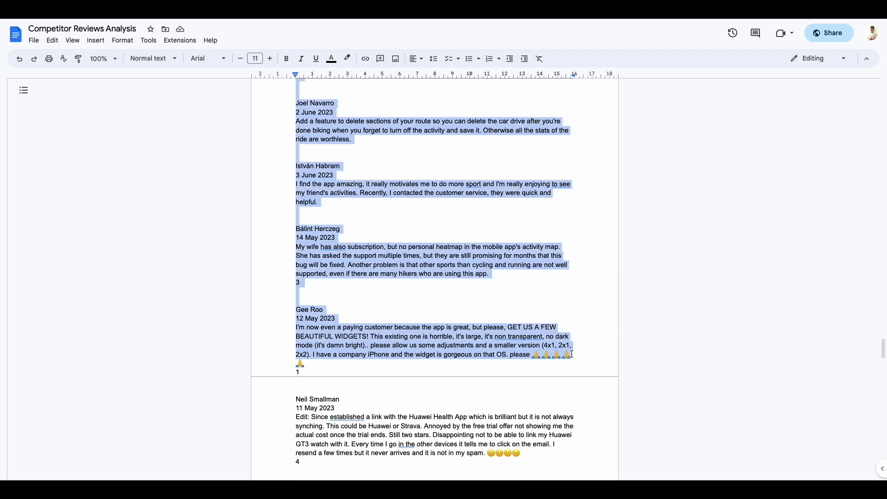
pyautogui.hotkey('ctrl', 'shift', 'c')
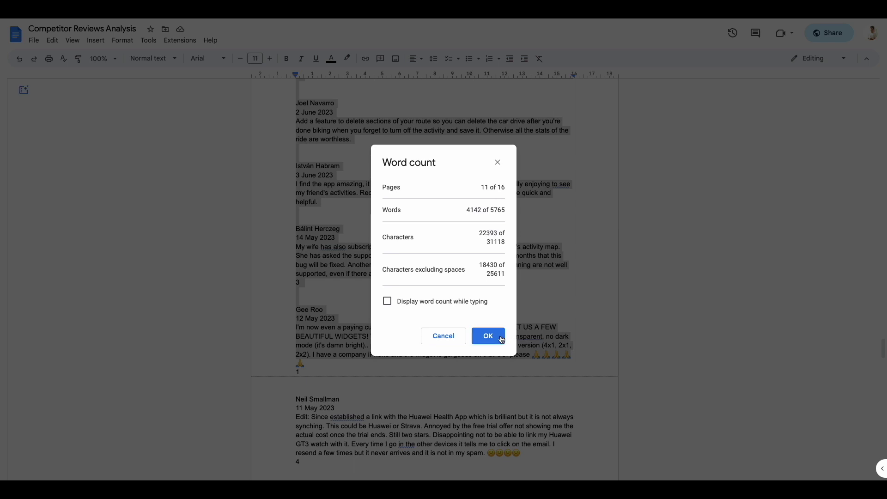
pyautogui.click(502, 336)
pyautogui.scroll(8, 502, 336)
pyautogui.click(476, 304)
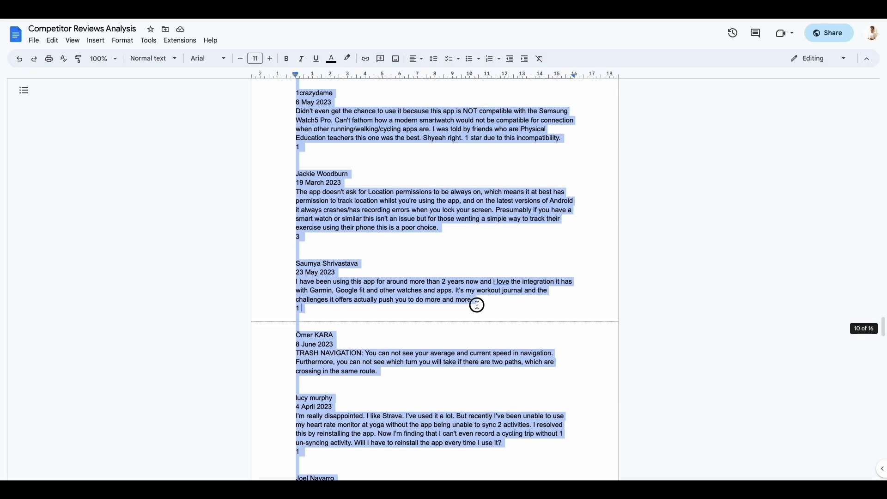
pyautogui.hotkey('ctrl', 'shift', 'Home')
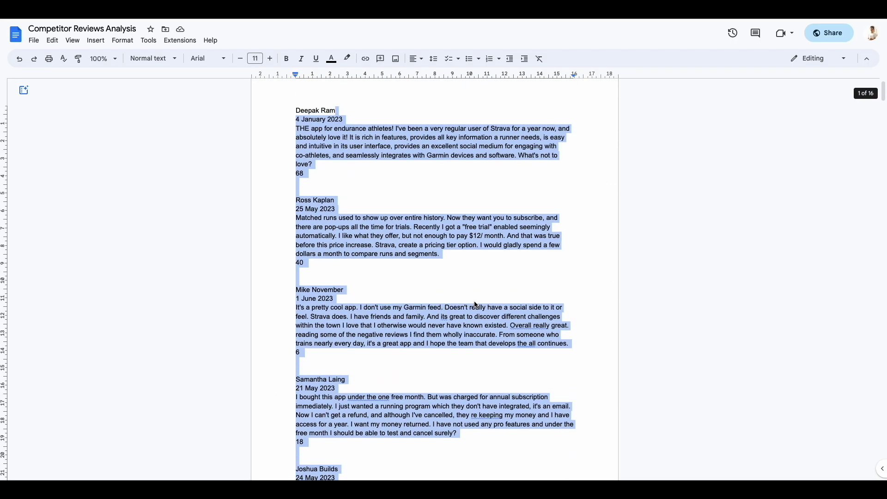
pyautogui.hotkey('ctrl', 'shift', 'c')
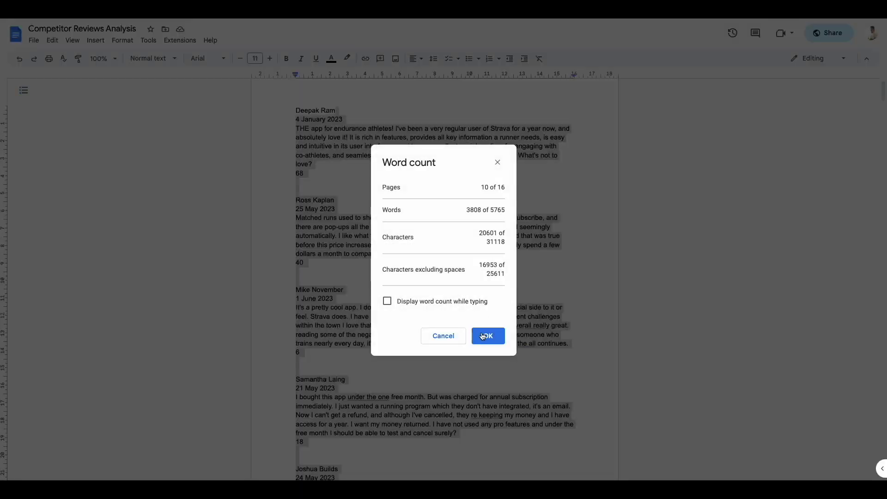
pyautogui.click(485, 336)
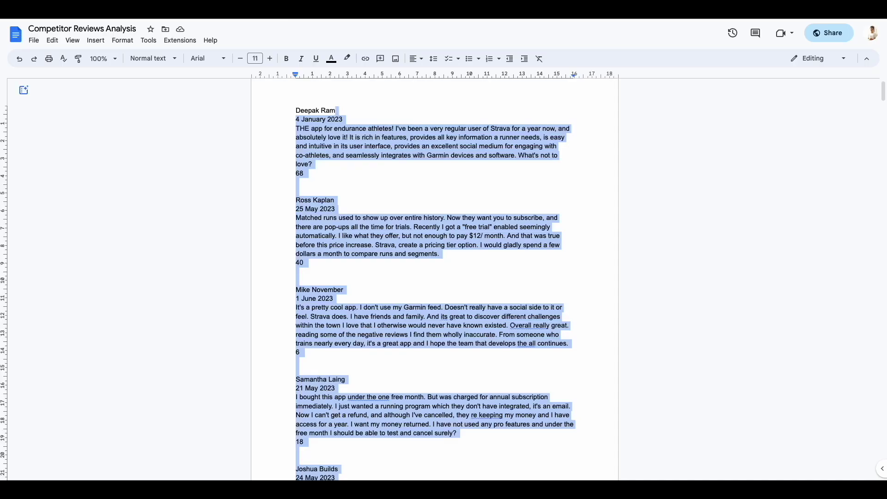
# Send ChatGPT the pasted reviews with a request for a likes/dislikes table with mention counts
pyautogui.hotkey('ctrl', 'Tab')
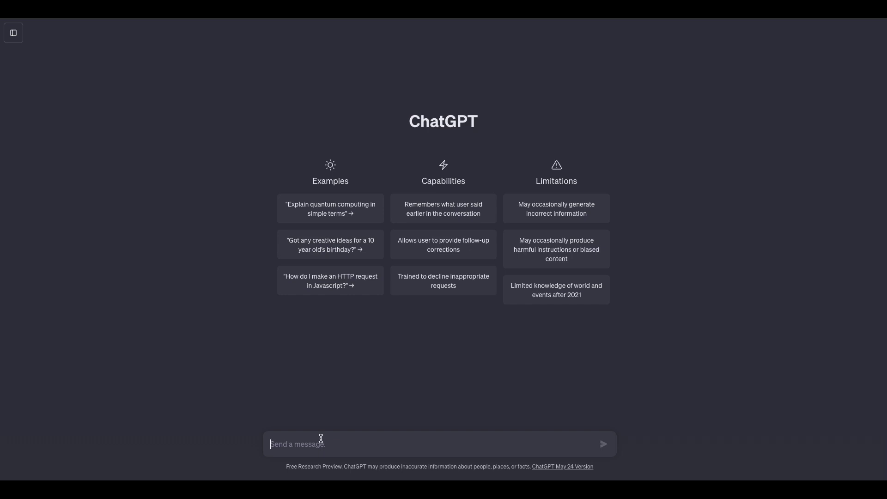
pyautogui.hotkey('ctrl', 'v')
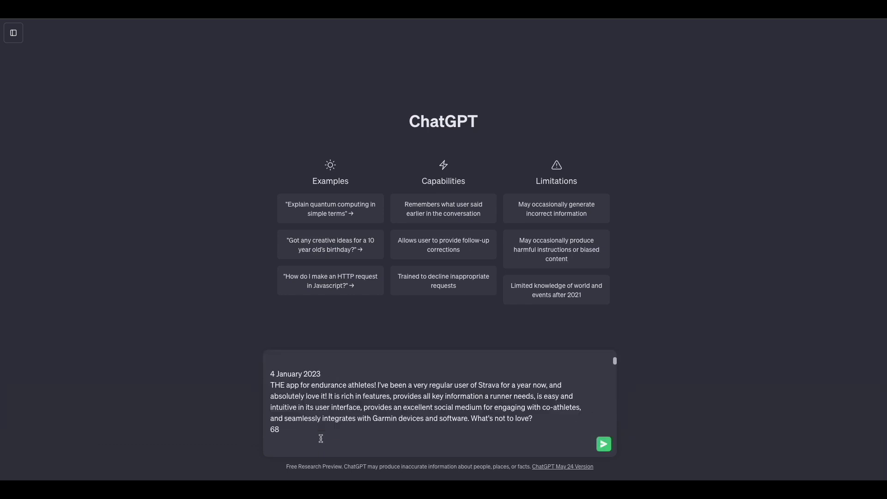
pyautogui.hotkey('shift', 'Return')
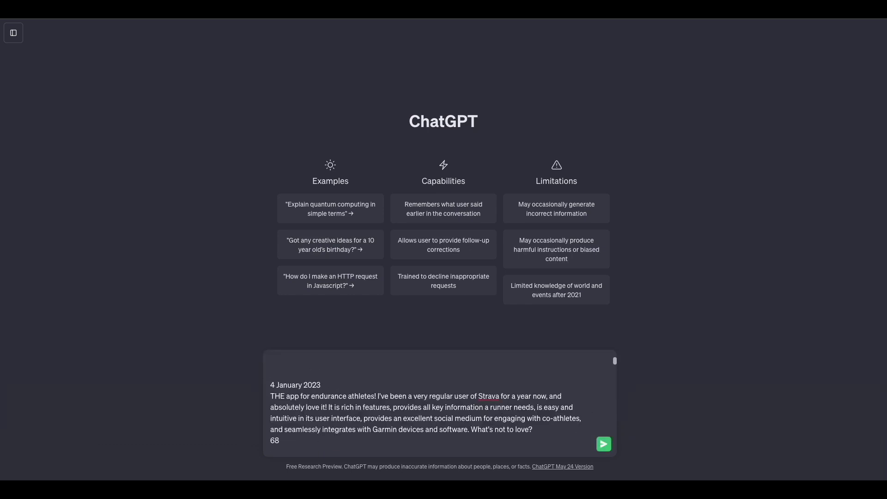
pyautogui.write('Go through all the reviews below and')
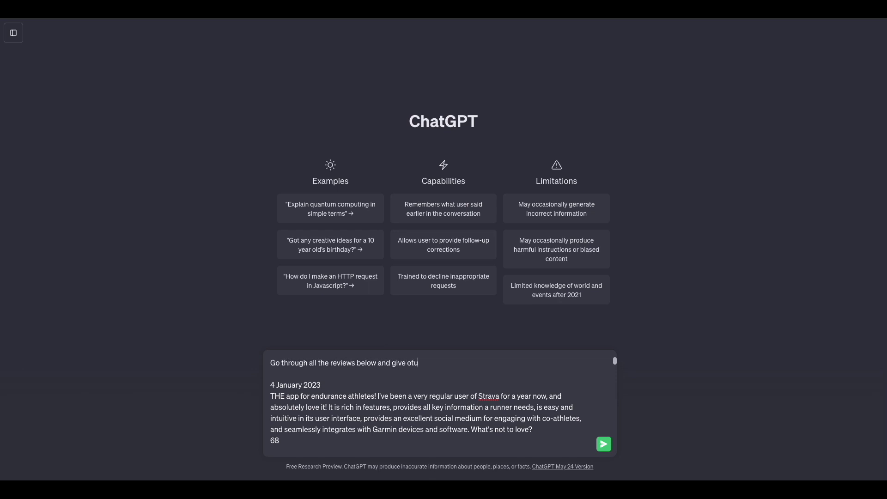
pyautogui.write(' give output in the form of a table. I want to know the ')
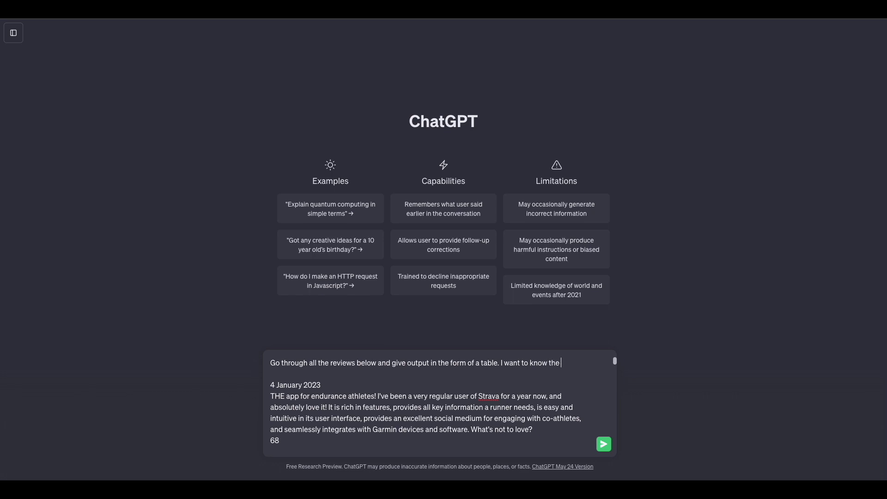
pyautogui.write('top things people like and dislike a')
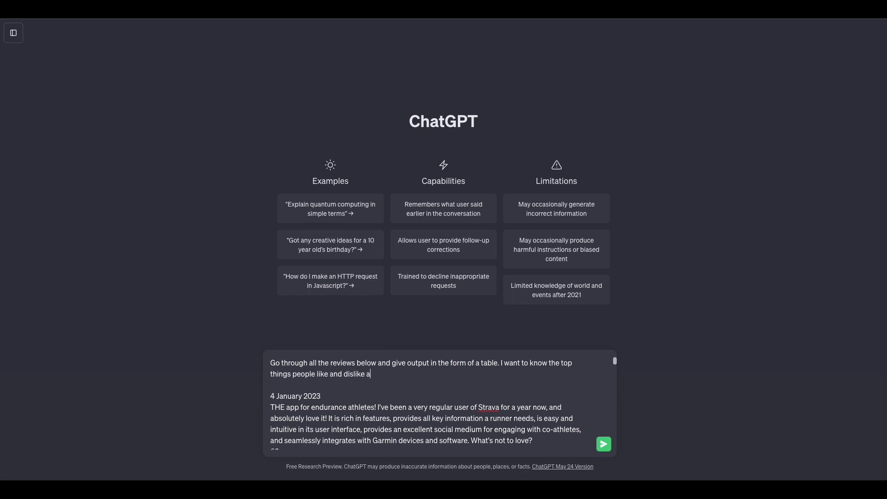
pyautogui.write('bout this app. Also add the number of peopl')
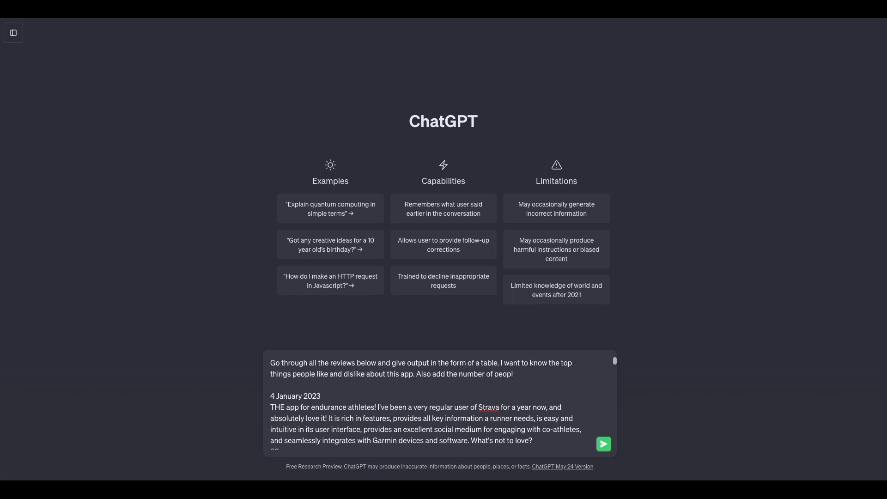
pyautogui.write('e who mention each liked/dislike ')
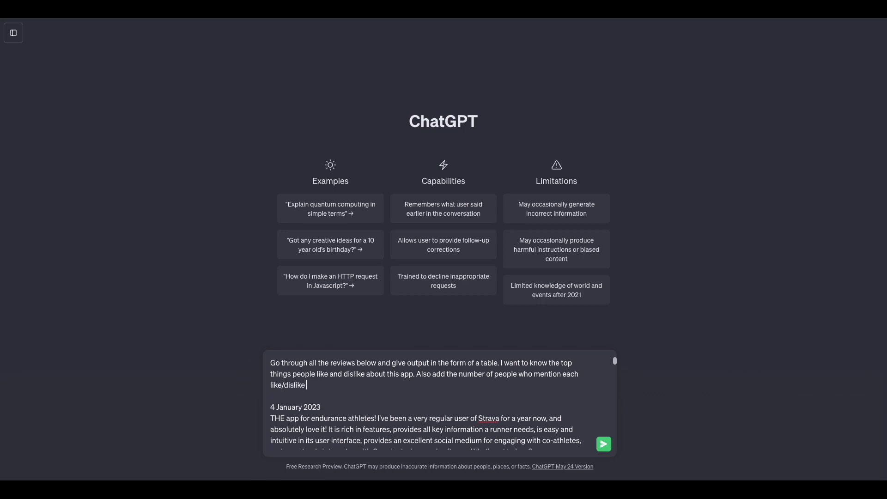
pyautogui.write('in their reviews.')
pyautogui.press('Return')
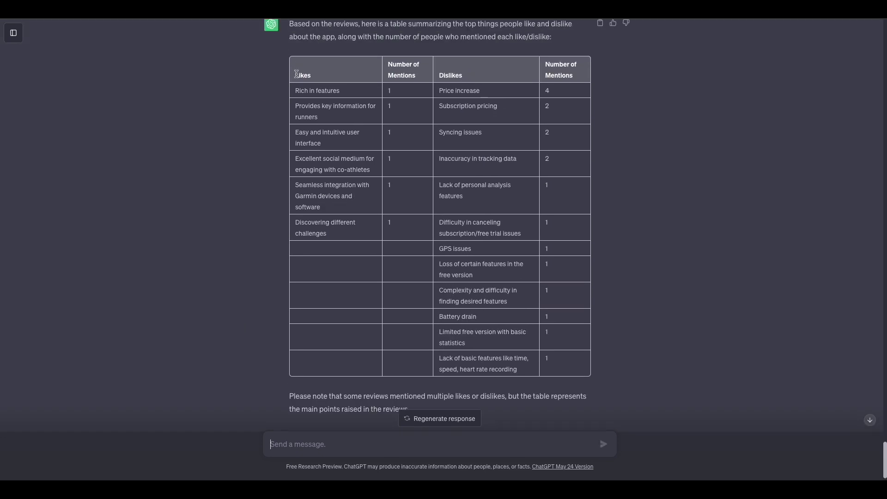
# Drag-select ChatGPT's likes and dislikes table from the Likes header to the last cell
pyautogui.moveTo(287, 55); pyautogui.dragTo(582, 367)
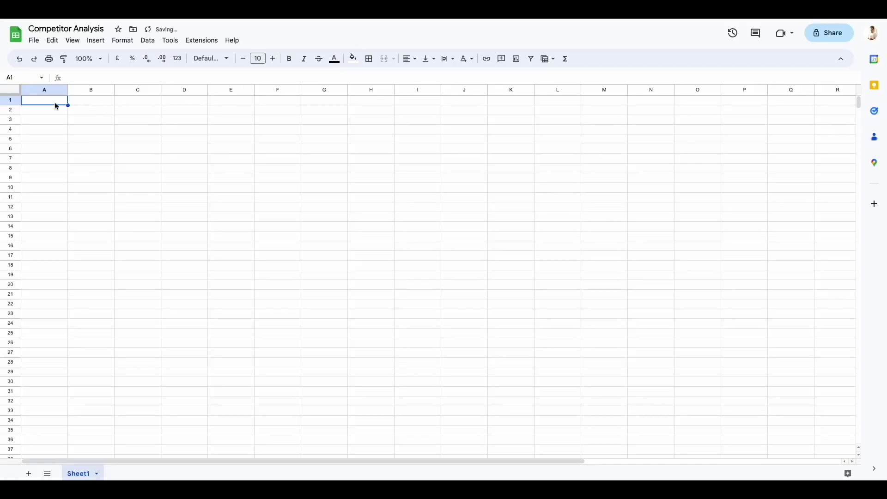
# Paste the likes/dislikes table into the sheet and rename the tab 'Strava'
pyautogui.hotkey('ctrl', 'v')
pyautogui.click(172, 305)
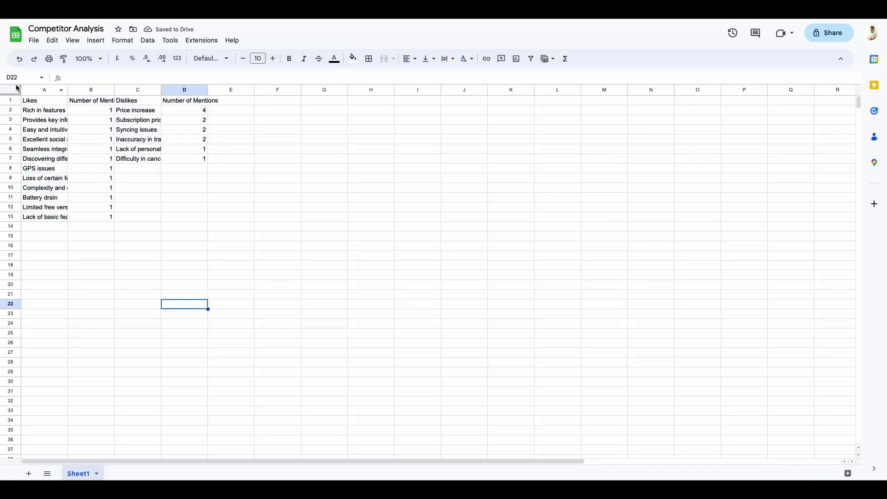
pyautogui.doubleClick(79, 476)
pyautogui.write('Strava')
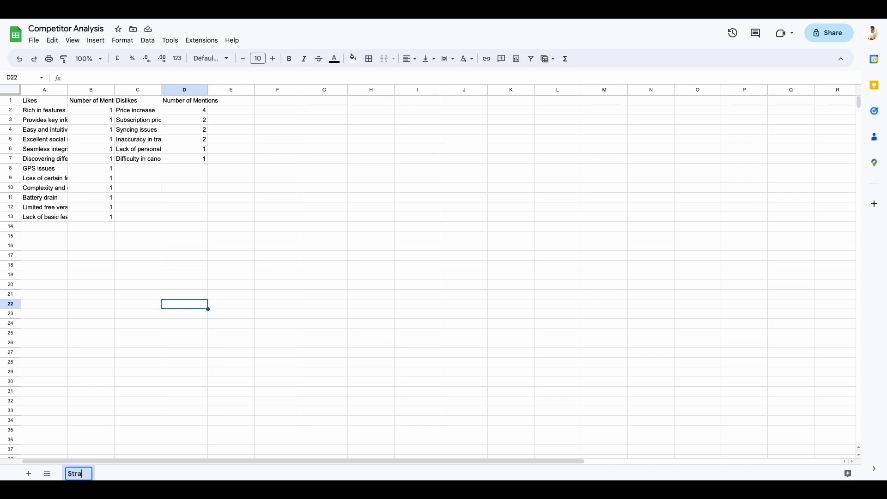
pyautogui.press('Return')
# Wrap text across the sheet, widen columns A and C, and freeze the header row
pyautogui.click(16, 90)
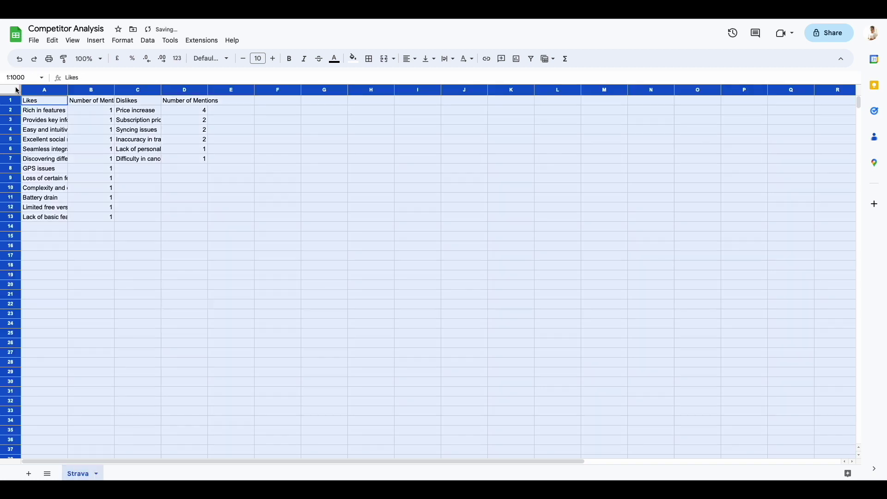
pyautogui.click(446, 60)
pyautogui.click(463, 77)
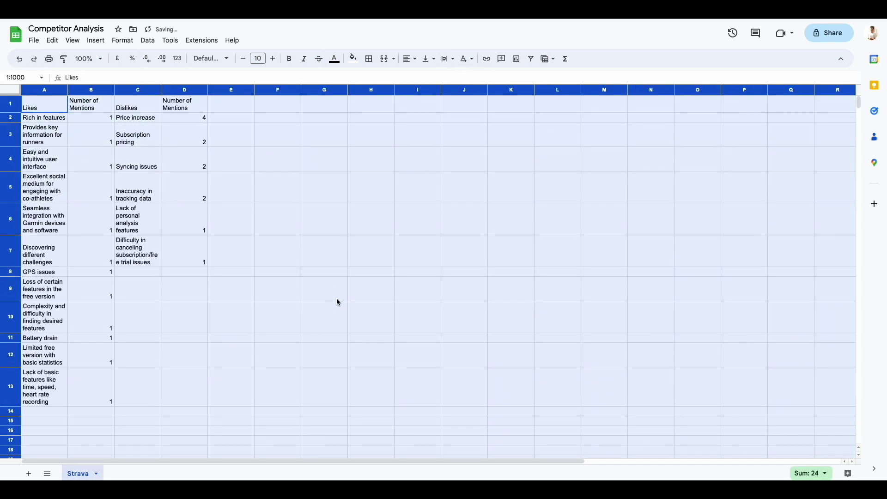
pyautogui.click(337, 296)
pyautogui.moveTo(67, 91); pyautogui.dragTo(114, 91)
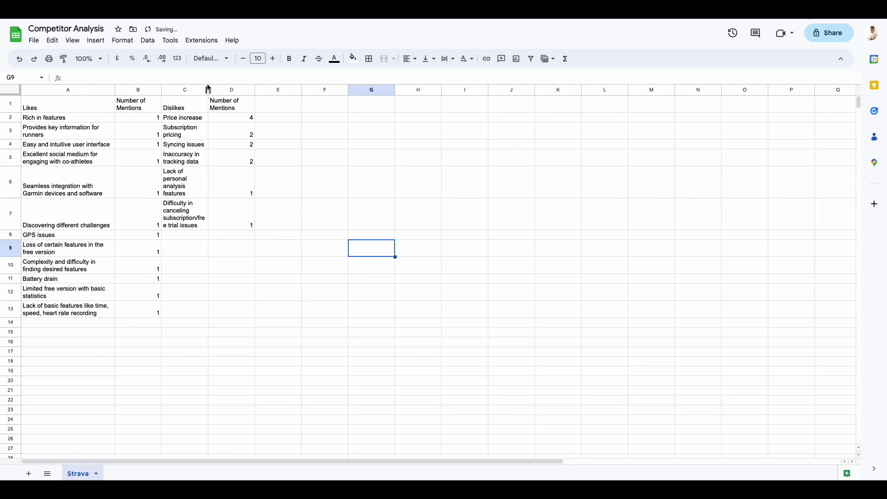
pyautogui.moveTo(209, 89); pyautogui.dragTo(264, 91)
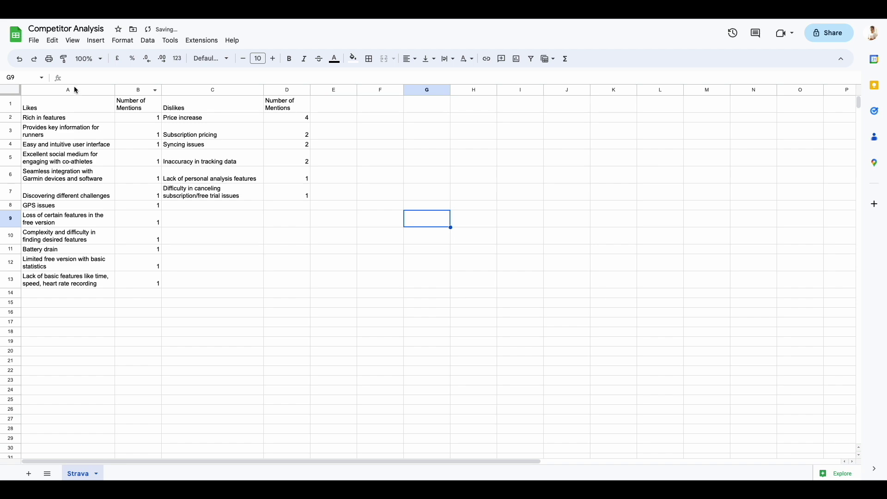
pyautogui.moveTo(70, 94); pyautogui.dragTo(78, 114)
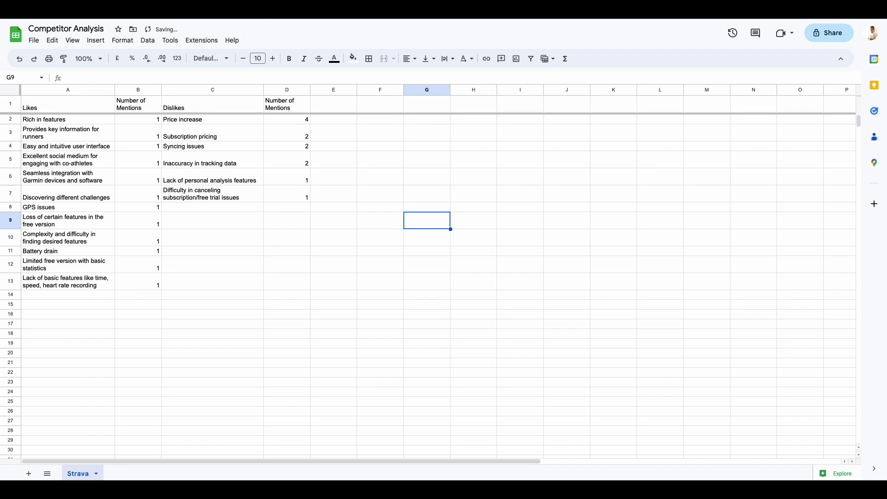
pyautogui.hotkey('ctrl', 'Tab')
# Scroll through the remaining Strava reviews in the document, then return to the spreadsheet
pyautogui.scroll(-15, 358, 386)
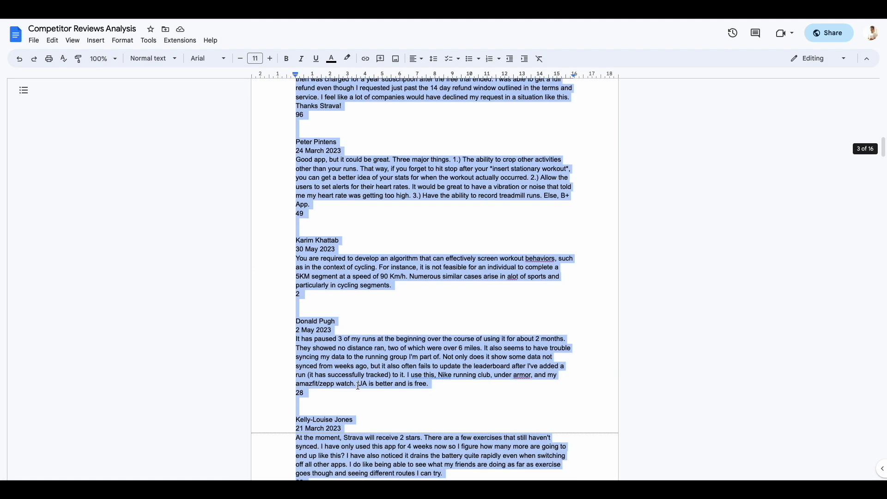
pyautogui.scroll(-20, 358, 386)
pyautogui.click(358, 386)
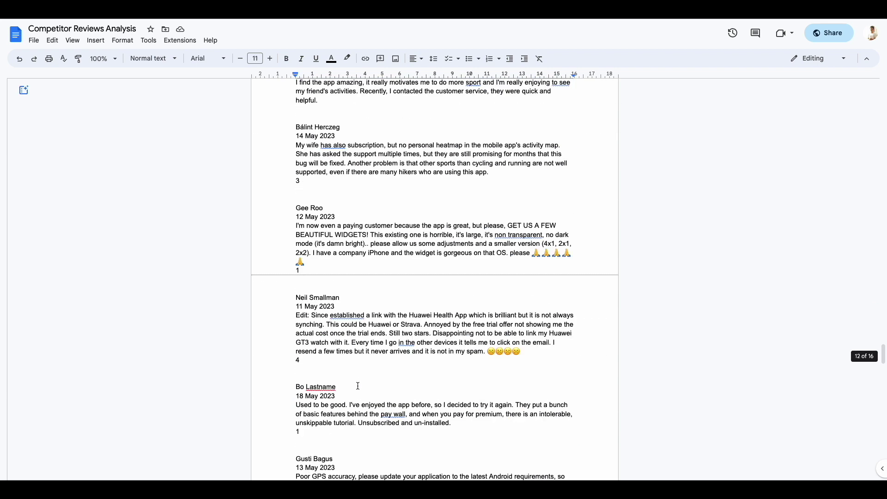
pyautogui.scroll(-1, 358, 386)
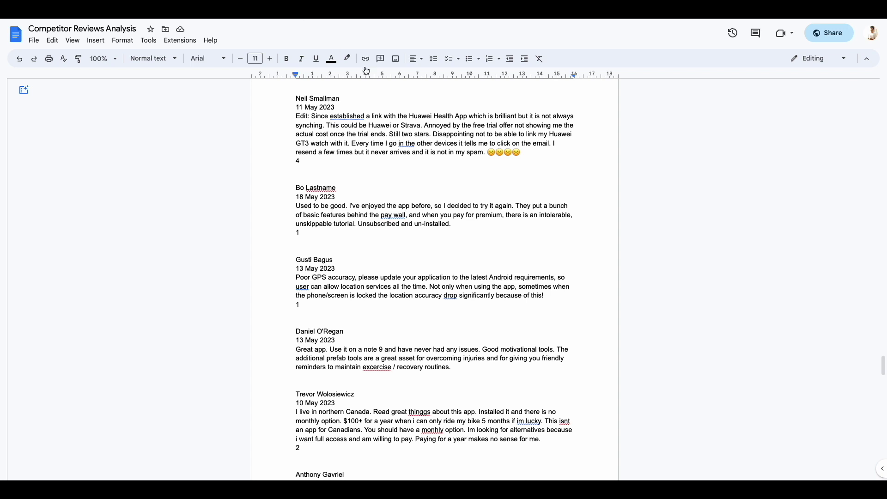
pyautogui.hotkey('ctrl', 'Tab')
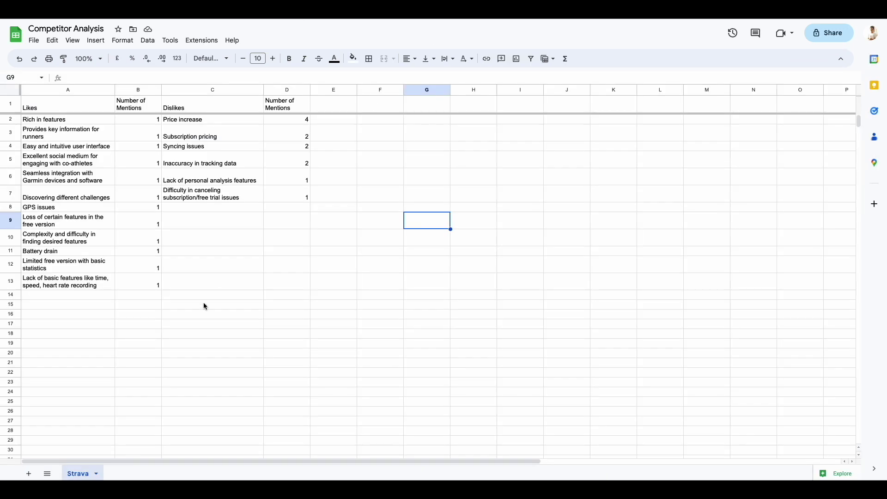
# Glance at Bard's running-app list, then close the Strava reviews window in Google Play
pyautogui.hotkey('ctrl', 'Tab')
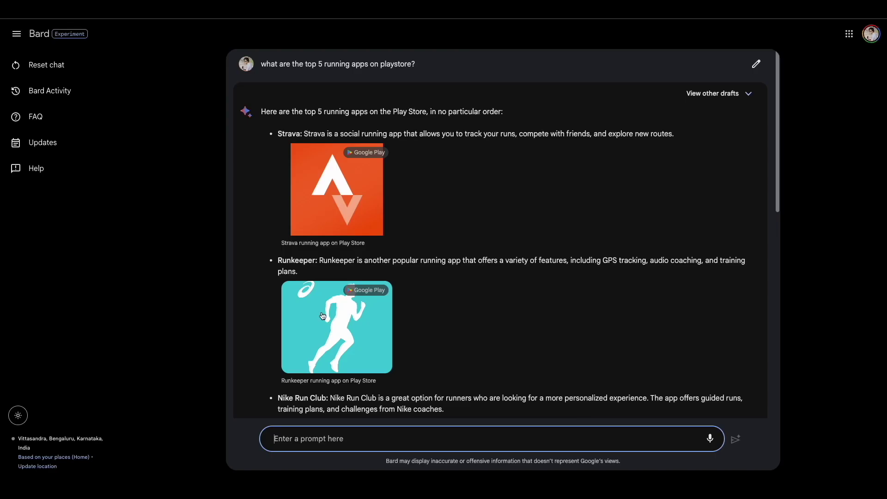
pyautogui.scroll(-2, 244, 74)
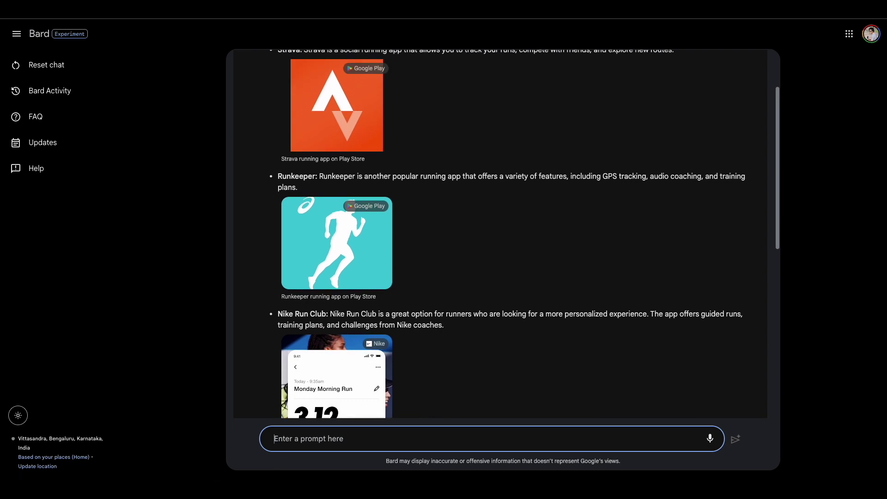
pyautogui.hotkey('ctrl', 'Tab')
pyautogui.click(590, 101)
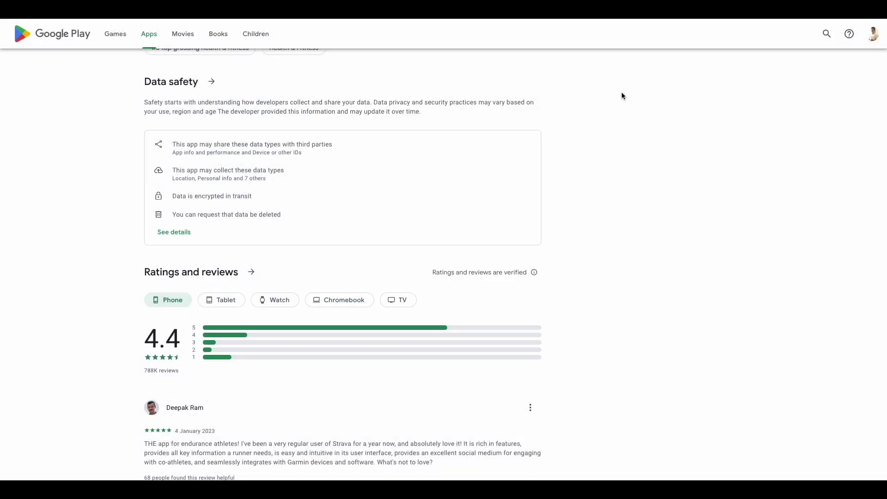
# Search 'runkeeper', open ASICS Runkeeper's ratings and reviews, and select the review text
pyautogui.click(827, 35)
pyautogui.write('runkeeper')
pyautogui.press('Return')
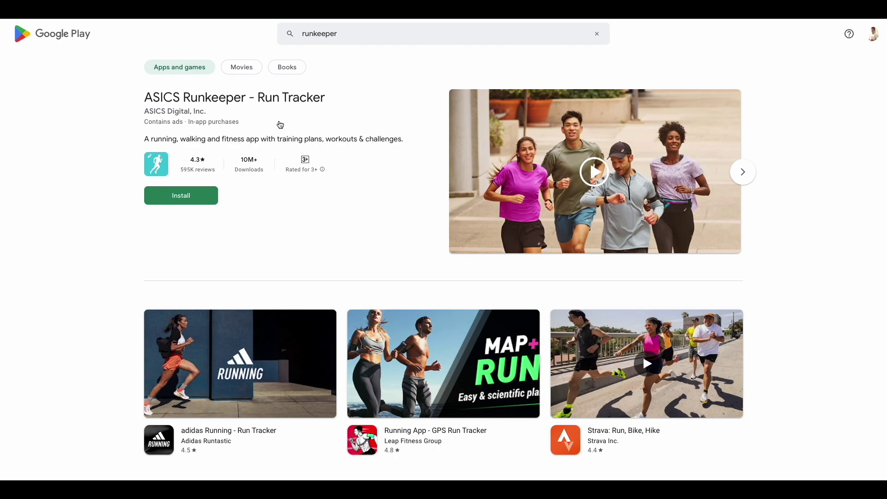
pyautogui.click(257, 93)
pyautogui.scroll(-10, 285, 268)
pyautogui.click(242, 108)
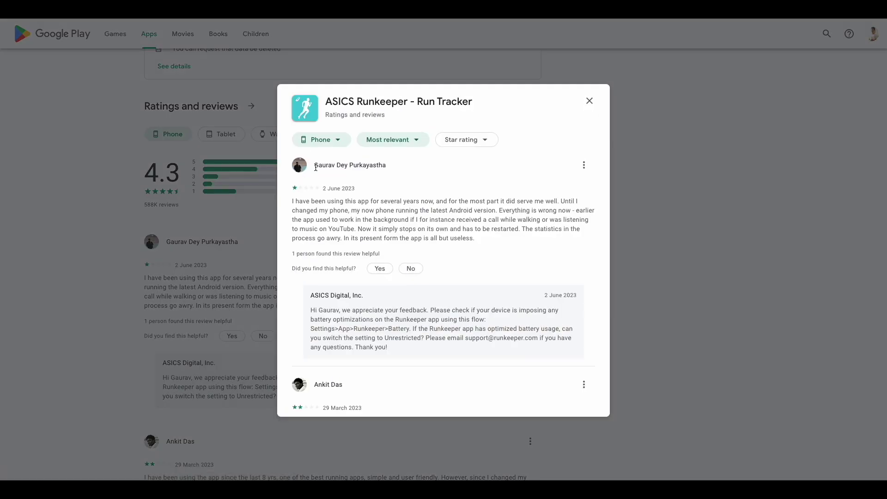
pyautogui.moveTo(314, 165); pyautogui.dragTo(475, 340)
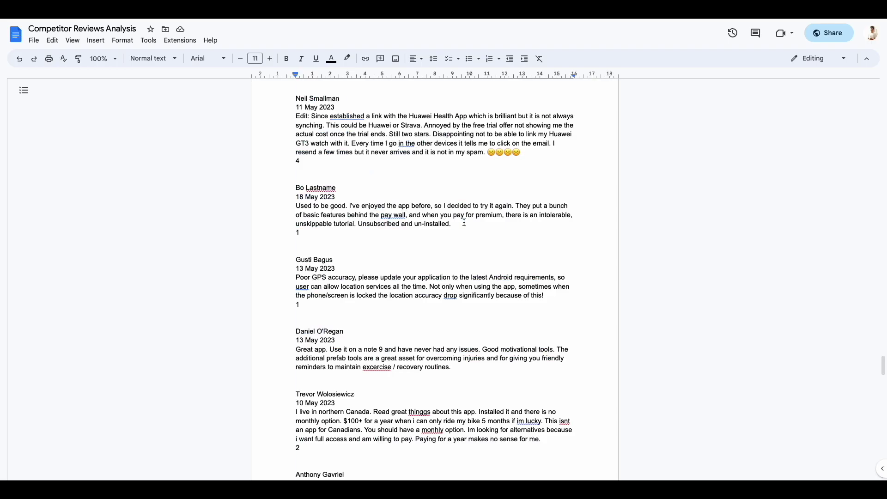
# Select the pasted Runkeeper reviews and check the document's word count
pyautogui.hotkey('ctrl', 'a')
pyautogui.scroll(-10, 461, 306)
pyautogui.hotkey('ctrl', 'shift', 'c')
pyautogui.click(488, 335)
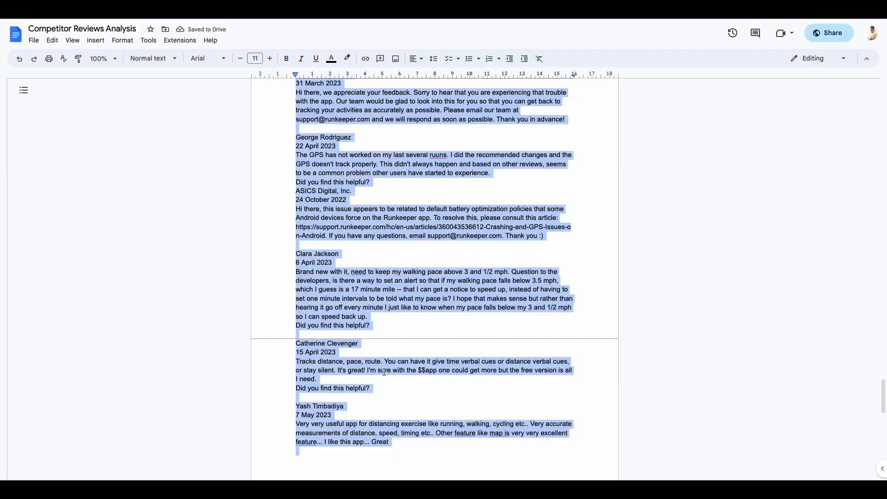
# Replace every 'Did you find this helpful?' line with nothing using Replace all
pyautogui.moveTo(295, 389); pyautogui.dragTo(370, 388)
pyautogui.hotkey('ctrl', 'f')
pyautogui.hotkey('ctrl', 'h')
pyautogui.click(425, 312)
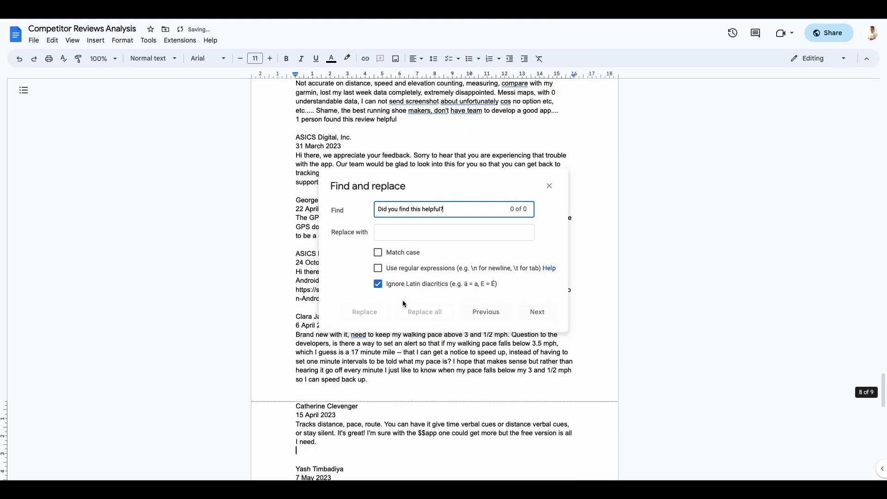
pyautogui.click(550, 185)
# Copy the whole cleaned document and place the cursor in the ChatGPT message box
pyautogui.hotkey('ctrl', 'a')
pyautogui.hotkey('ctrl', 'c')
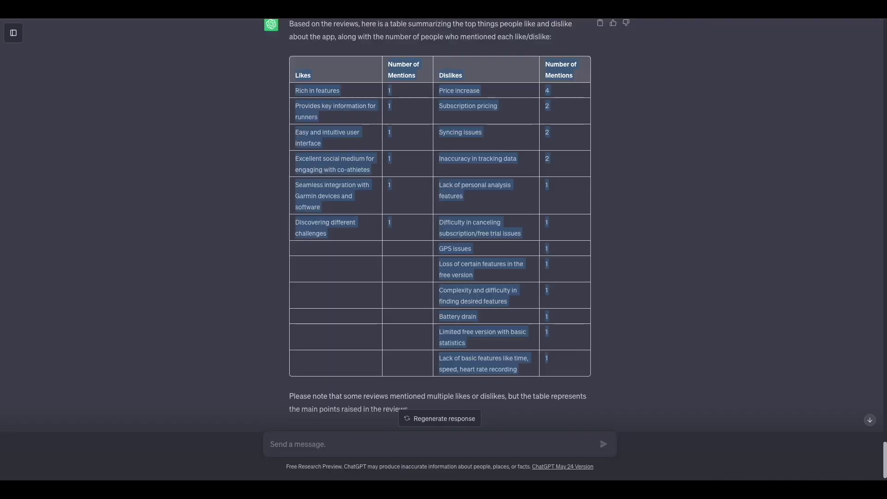
pyautogui.click(363, 440)
# Paste the Runkeeper reviews into the message and copy the earlier instruction paragraph
pyautogui.hotkey('ctrl', 'v')
pyautogui.scroll(20, 486, 150)
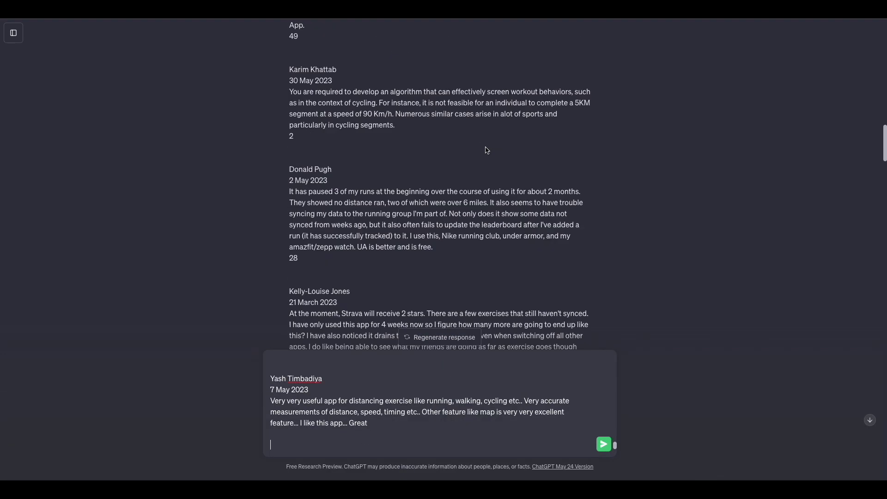
pyautogui.moveTo(423, 58); pyautogui.dragTo(288, 27)
pyautogui.hotkey('ctrl', 'c')
# Insert the instructions above the reviews, send the prompt, and select both result tables
pyautogui.click(308, 416)
pyautogui.hotkey('ctrl', 'Home')
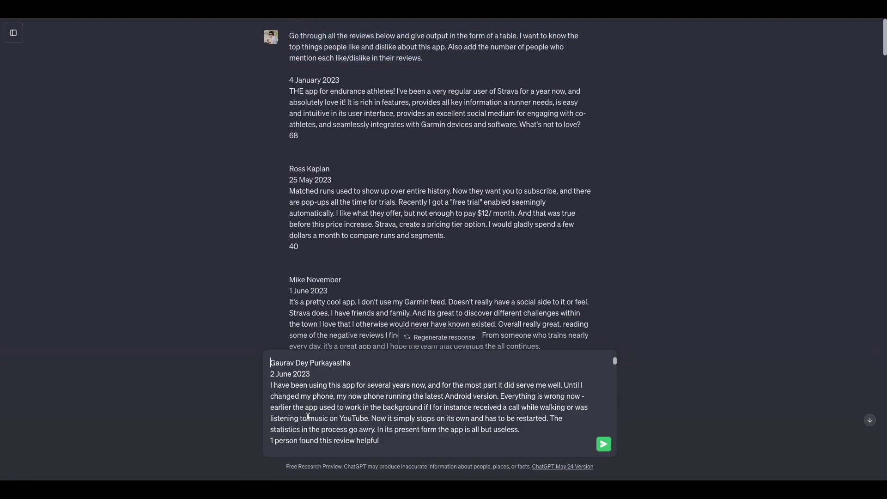
pyautogui.press('Return')
pyautogui.press('Up')
pyautogui.hotkey('ctrl', 'v')
pyautogui.press('Return')
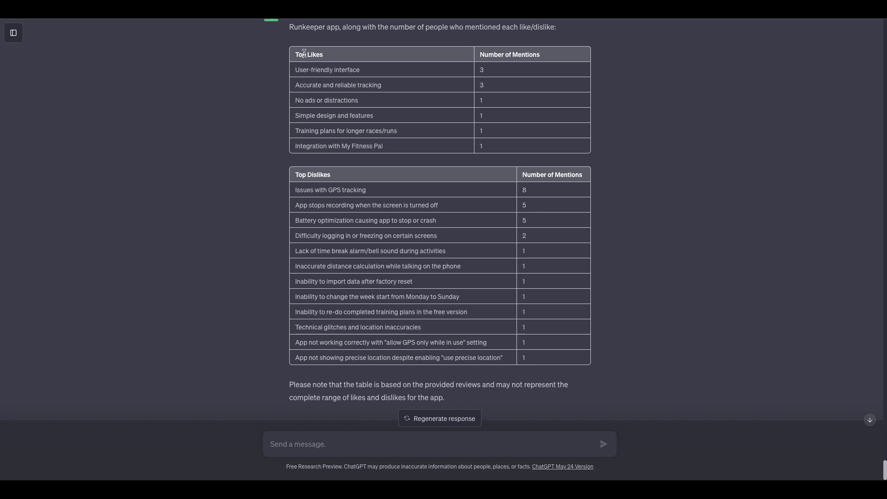
pyautogui.moveTo(296, 54); pyautogui.dragTo(531, 351)
# Add a sheet named Runkeeper and paste the ChatGPT likes and dislikes tables into it
pyautogui.click(499, 18)
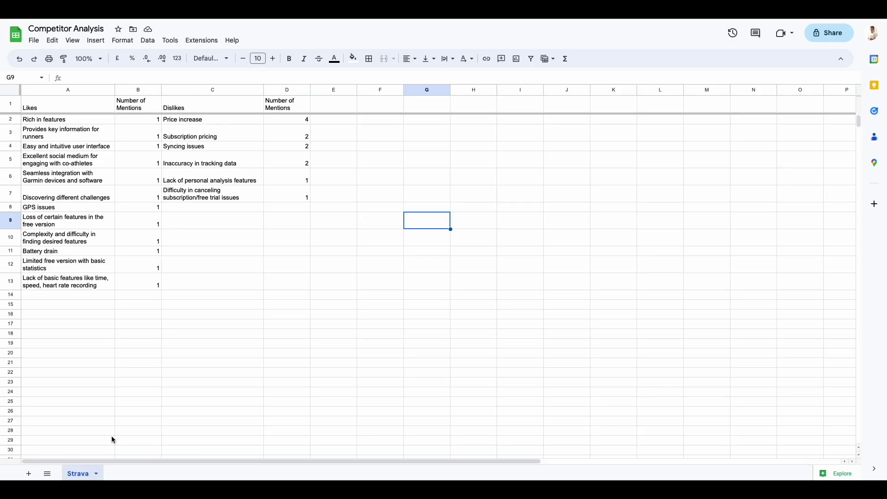
pyautogui.click(28, 473)
pyautogui.doubleClick(112, 480)
pyautogui.write('Runkeeper')
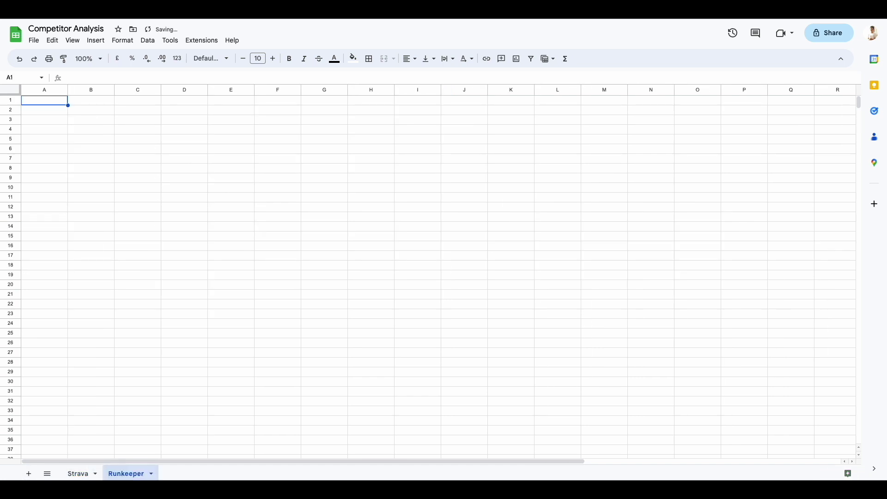
pyautogui.press('Return')
pyautogui.hotkey('ctrl', 'v')
pyautogui.click(143, 121)
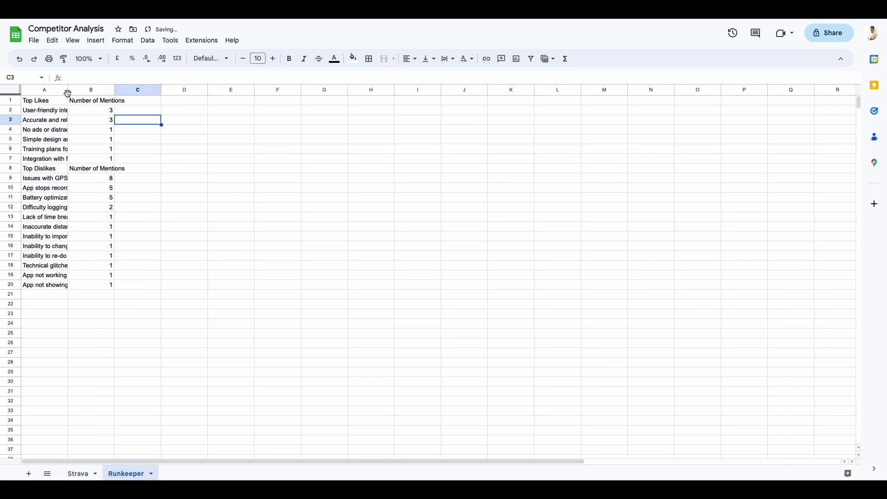
# Widen column A, wrap text across the whole sheet, and freeze header row 1
pyautogui.moveTo(68, 89); pyautogui.dragTo(121, 90)
pyautogui.click(2, 91)
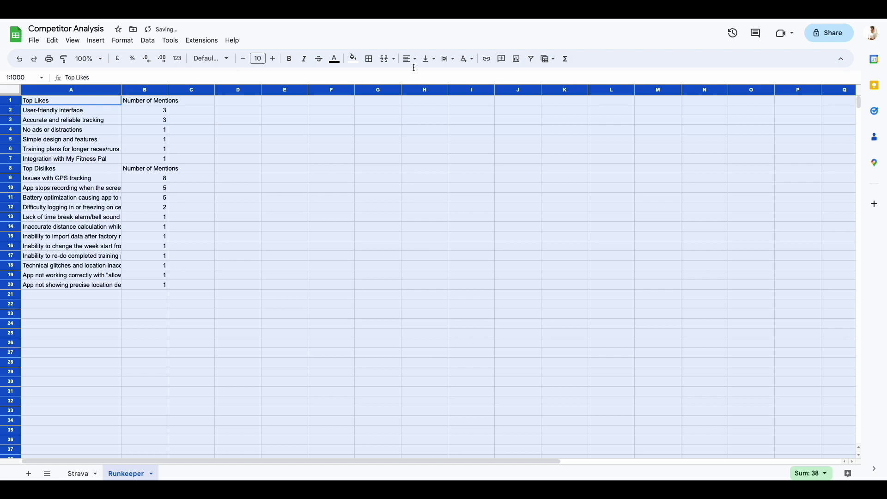
pyautogui.click(448, 59)
pyautogui.click(462, 75)
pyautogui.click(296, 303)
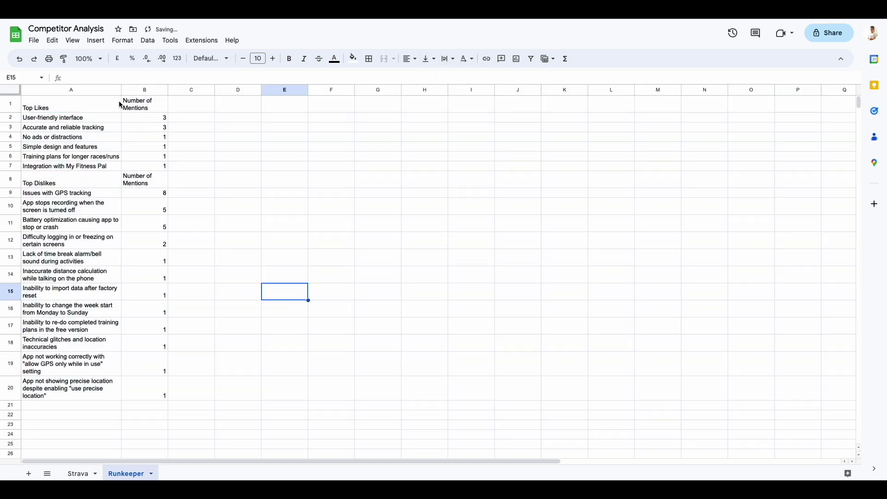
pyautogui.moveTo(111, 95); pyautogui.dragTo(111, 113)
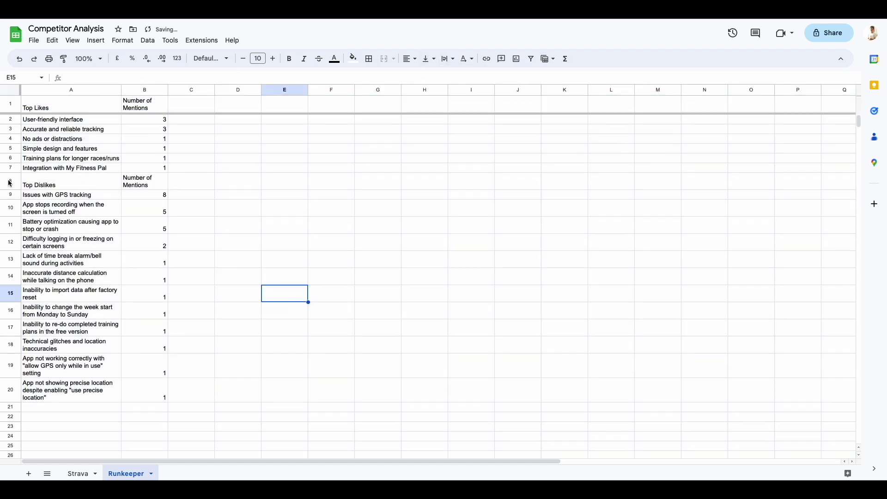
# Insert three blank rows above the Top Dislikes table at row 8 and widen column A further
pyautogui.click(9, 181)
pyautogui.hotkey('ctrl', 'alt', '=')
pyautogui.hotkey('ctrl', 'alt', '=')
pyautogui.hotkey('ctrl', 'alt', '=')
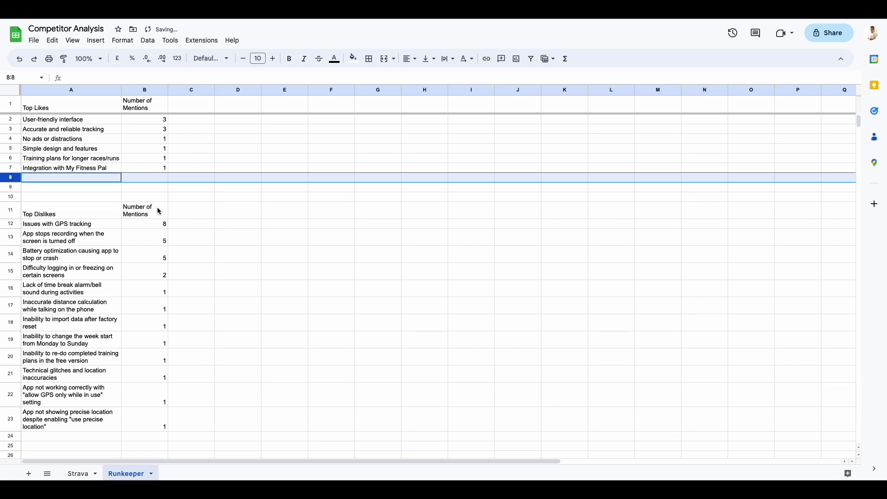
pyautogui.click(159, 210)
pyautogui.moveTo(120, 90); pyautogui.dragTo(152, 91)
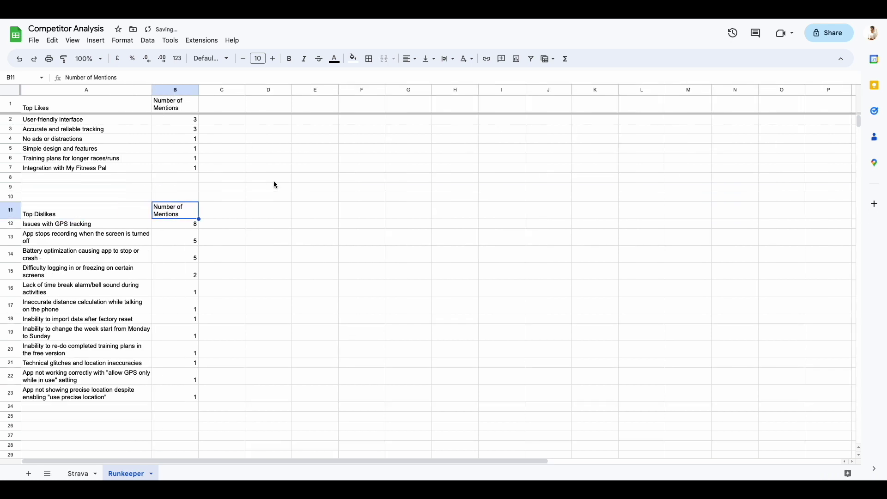
pyautogui.click(274, 181)
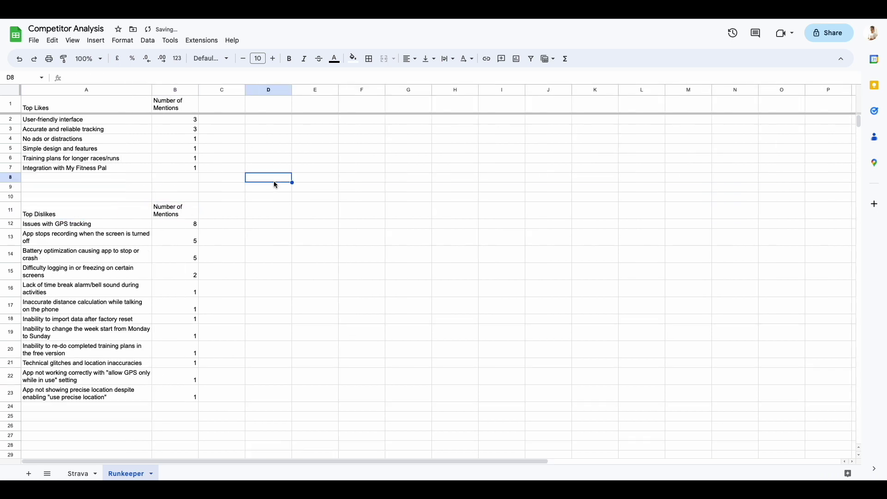
# Add another sheet named Nike Run Club
pyautogui.click(28, 473)
pyautogui.doubleClick(175, 474)
pyautogui.write('Ni')
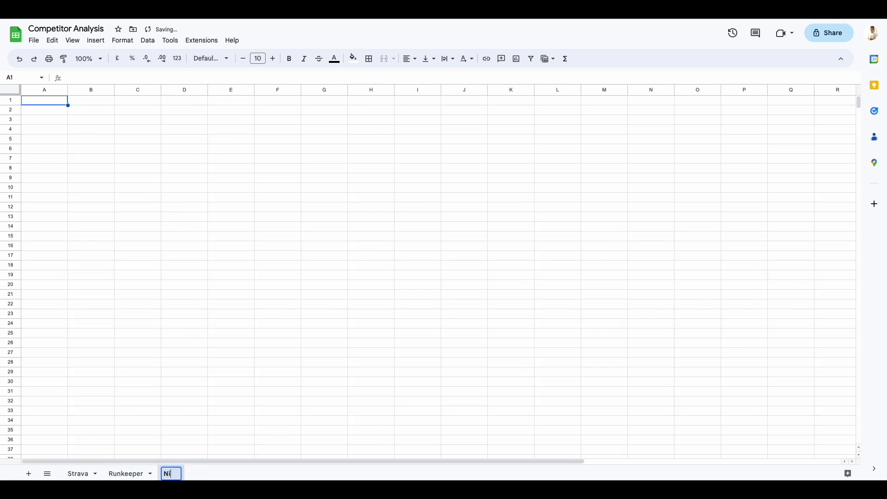
pyautogui.write('ke Run Club')
pyautogui.press('Return')
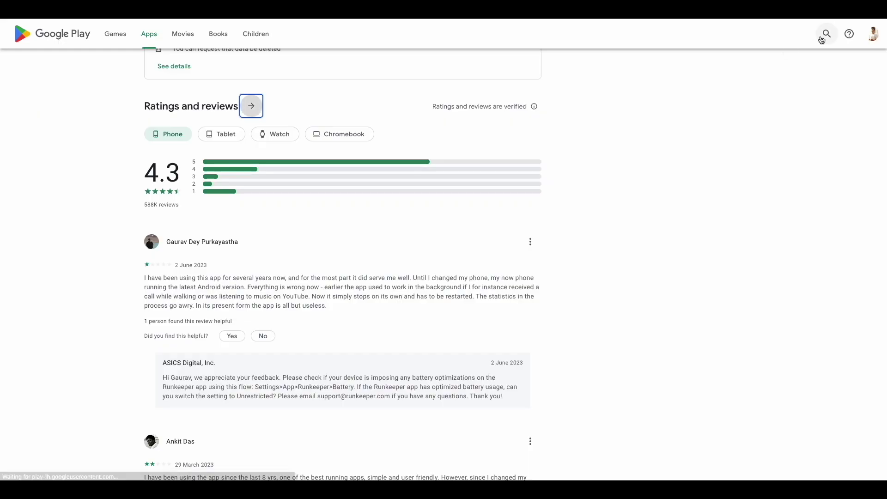
# Search Google Play for 'nike running club', open its full reviews, and select the review text
pyautogui.click(822, 34)
pyautogui.write('nike running club')
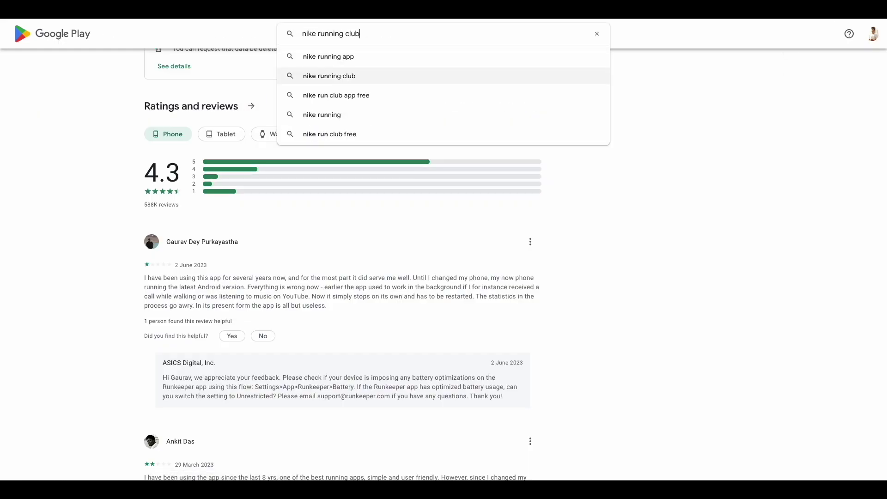
pyautogui.press('Return')
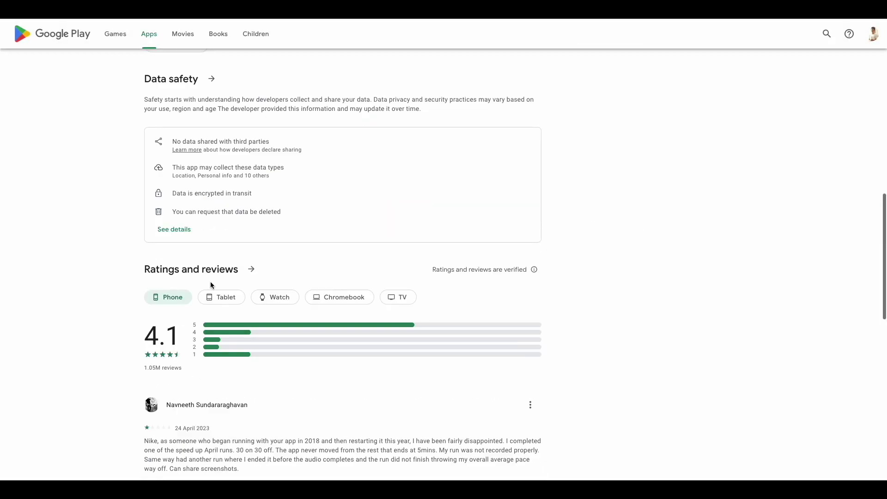
pyautogui.click(252, 285)
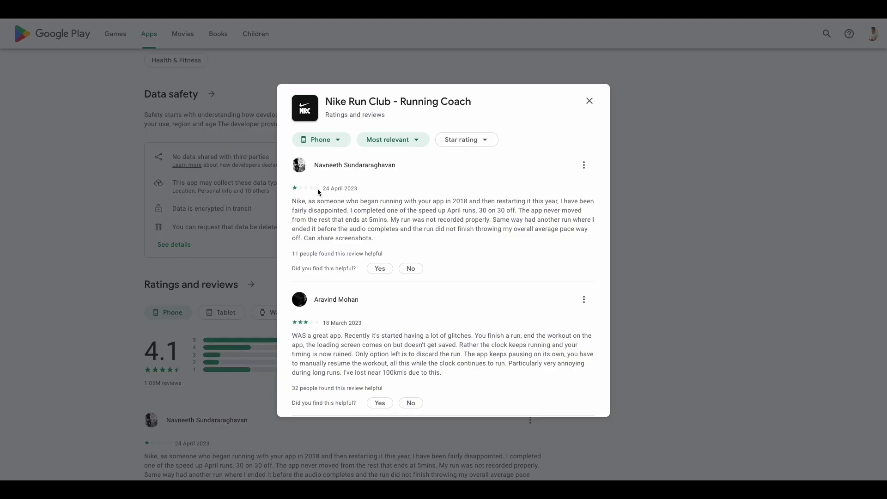
pyautogui.moveTo(300, 166); pyautogui.dragTo(447, 376)
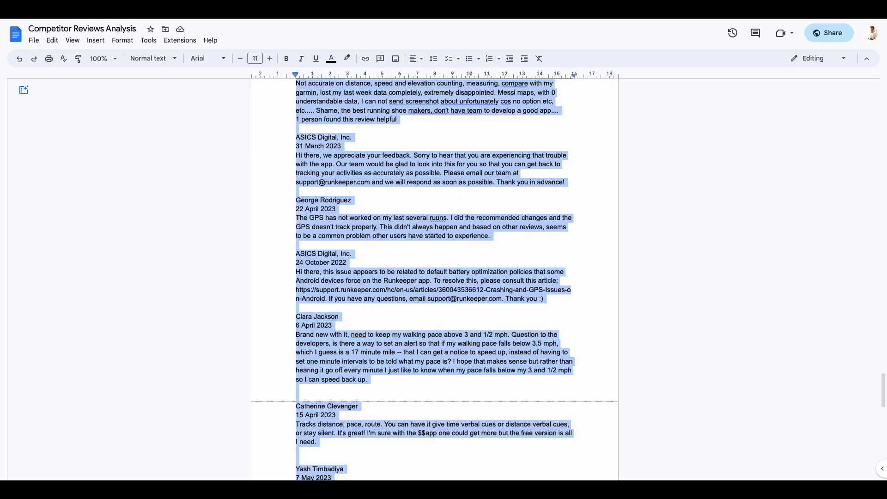
# Check the word count of the pasted Nike Run Club reviews
pyautogui.scroll(-15, 455, 198)
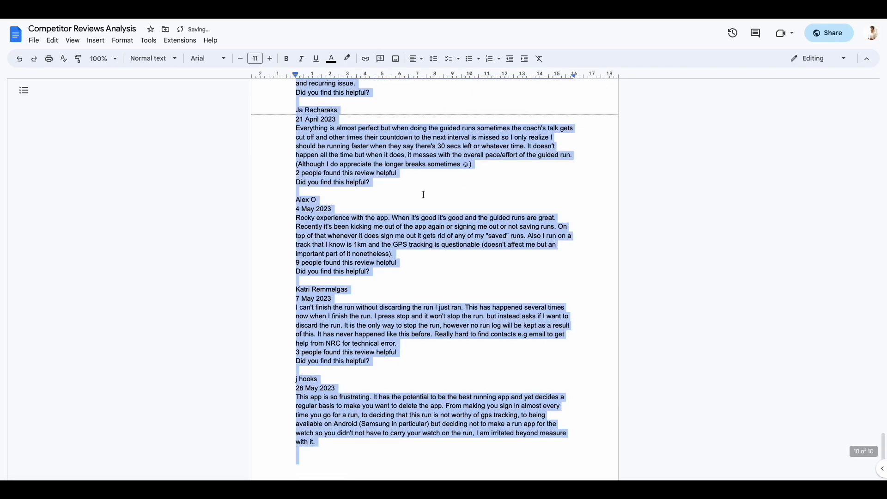
pyautogui.hotkey('ctrl', 'shift', 'c')
pyautogui.click(488, 336)
pyautogui.click(375, 362)
# Replace all 'Did you find this helpful?' and 'people found this review helpful' with nothing
pyautogui.hotkey('ctrl', 'f')
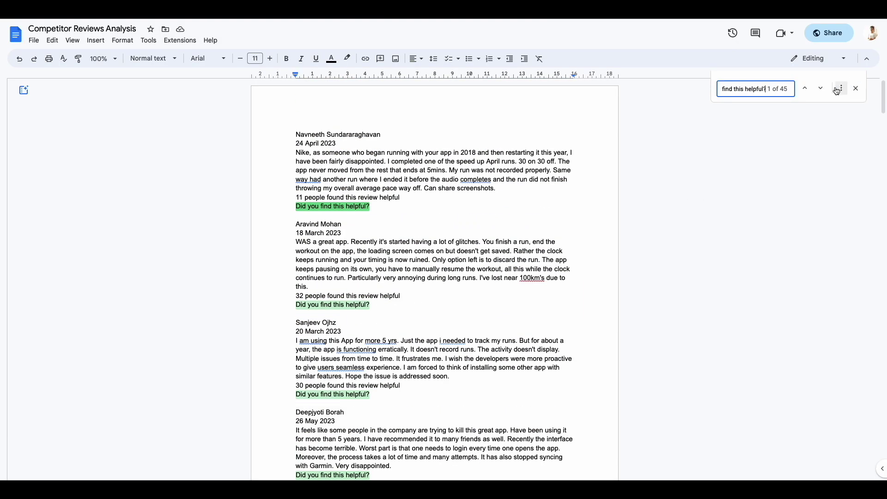
pyautogui.click(845, 88)
pyautogui.click(425, 312)
pyautogui.hotkey('ctrl', 'a')
pyautogui.hotkey('ctrl', 'v')
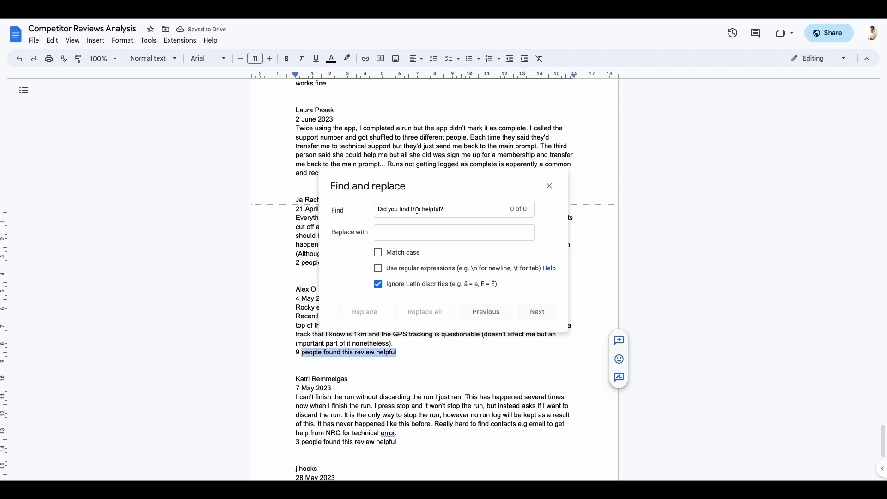
pyautogui.click(424, 311)
pyautogui.click(548, 187)
# Confirm the cleaned reviews now total 4,082 words
pyautogui.hotkey('ctrl', 'a')
pyautogui.hotkey('ctrl', 'shift', 'c')
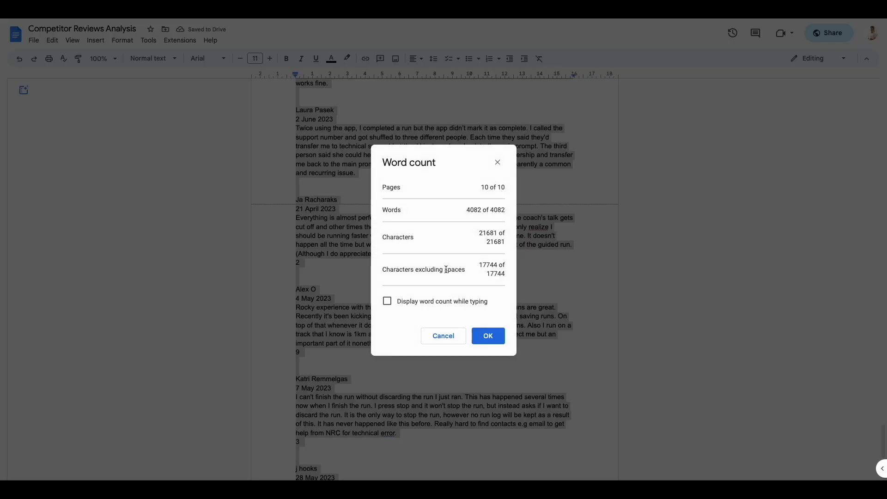
pyautogui.click(495, 161)
pyautogui.click(405, 188)
# Copy the cleaned Nike Run Club reviews into a new ChatGPT message
pyautogui.hotkey('ctrl', 'a')
pyautogui.hotkey('ctrl', 'c')
pyautogui.hotkey('ctrl', 'Tab')
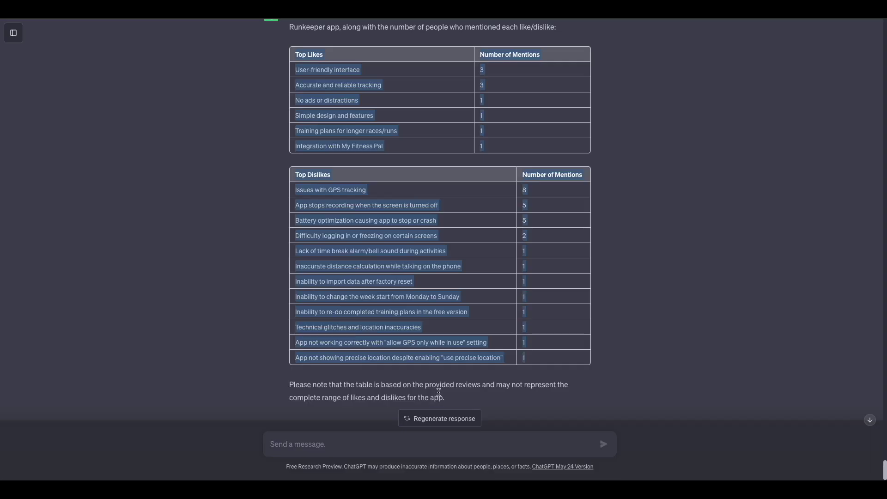
pyautogui.hotkey('ctrl', 'v')
# Put the earlier instruction paragraph above the reviews, send it, and select the resulting table
pyautogui.scroll(20, 412, 155)
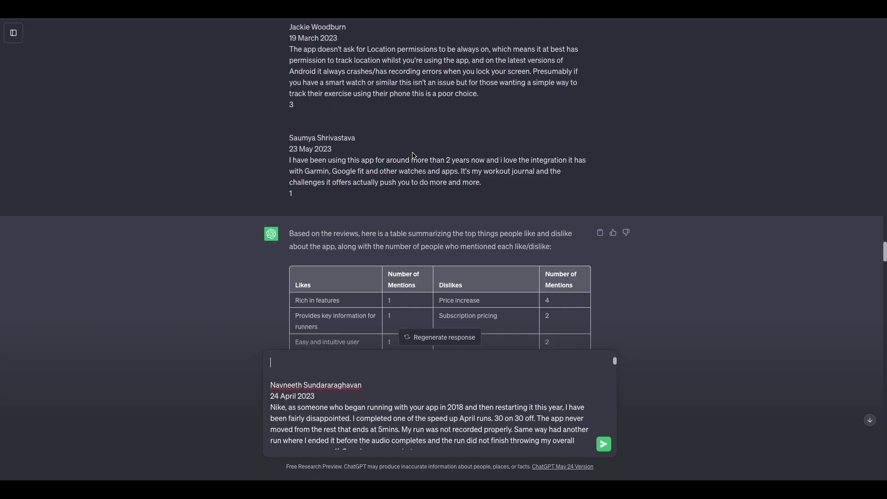
pyautogui.scroll(-15, 412, 155)
pyautogui.moveTo(422, 175); pyautogui.dragTo(289, 152)
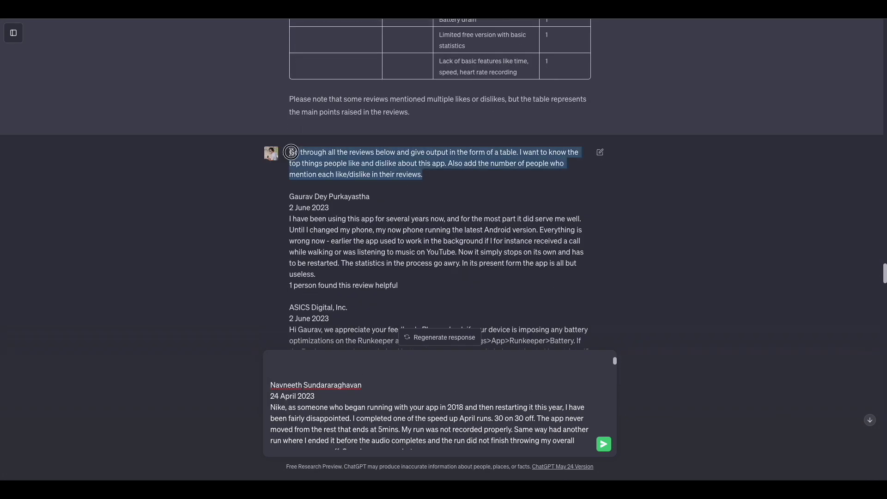
pyautogui.hotkey('ctrl', 'c')
pyautogui.click(287, 364)
pyautogui.hotkey('ctrl', 'v')
pyautogui.press('Return')
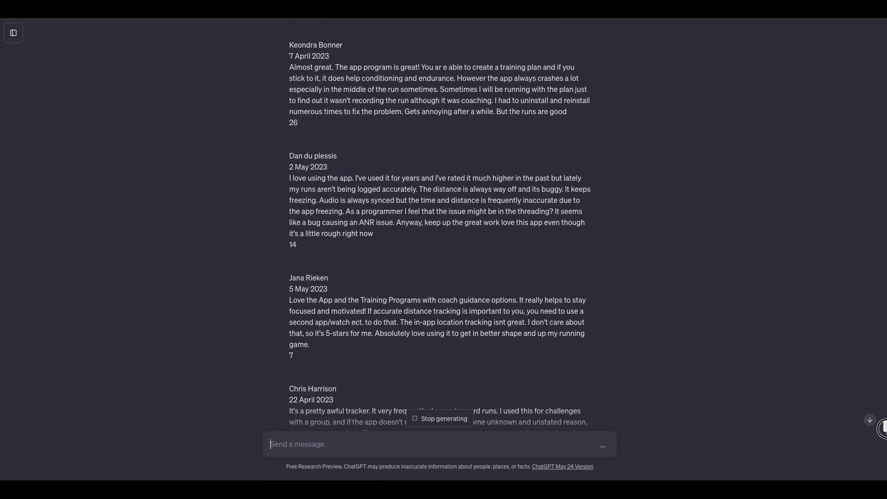
pyautogui.click(870, 421)
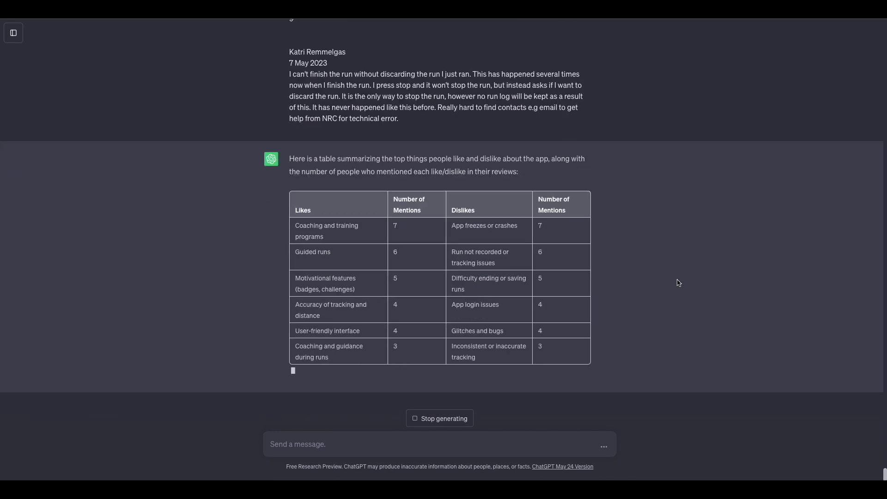
pyautogui.moveTo(294, 69); pyautogui.dragTo(573, 323)
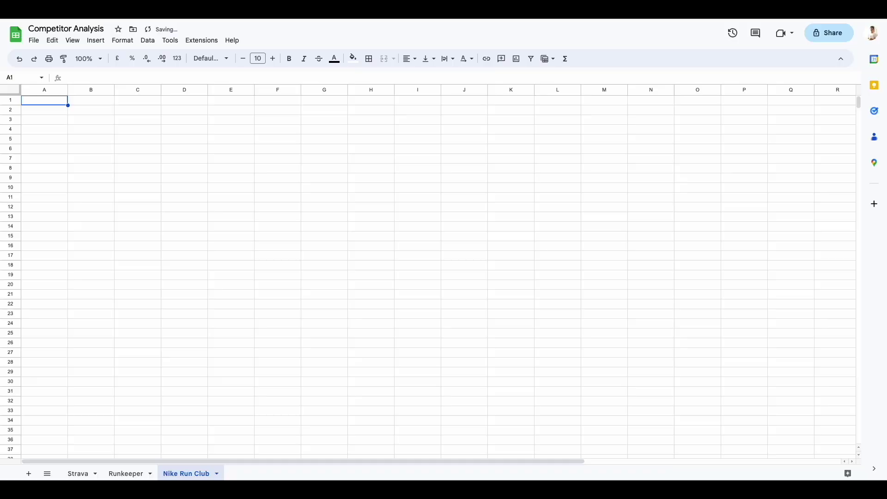
# Paste the Nike Run Club table, wrap all cells, and widen Likes column A and Dislikes column C
pyautogui.hotkey('ctrl', 'v')
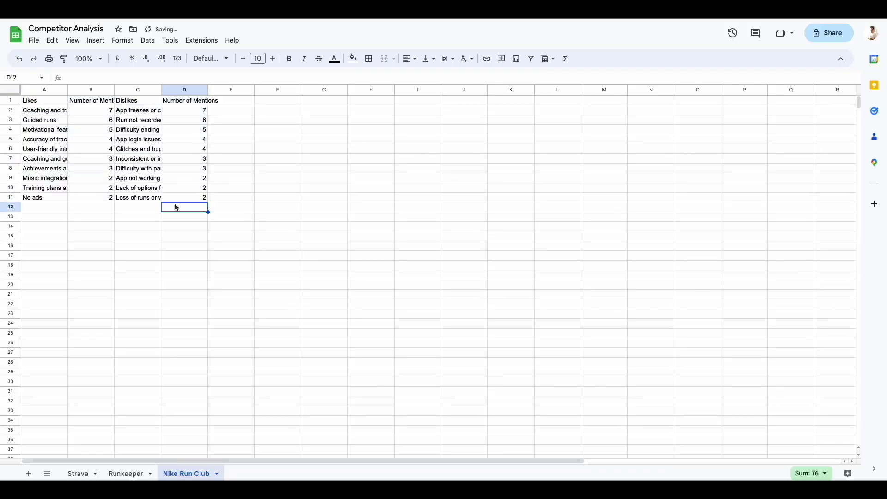
pyautogui.click(9, 91)
pyautogui.click(444, 59)
pyautogui.click(462, 76)
pyautogui.click(213, 204)
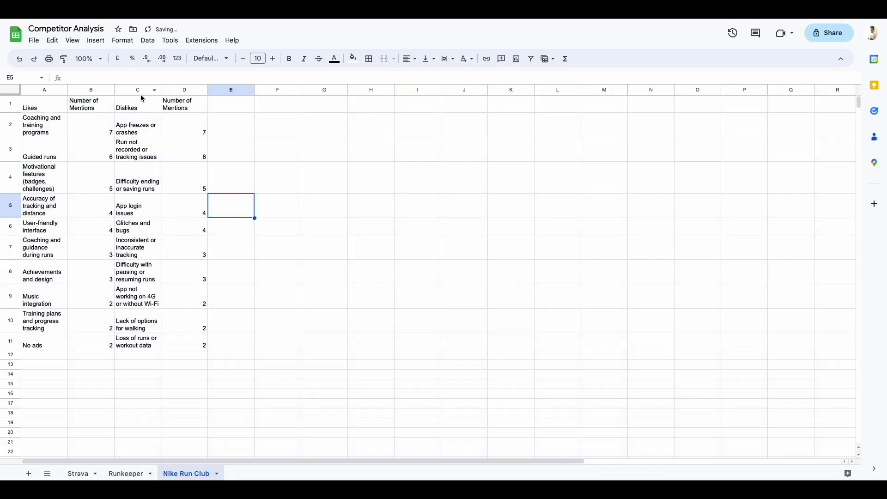
pyautogui.moveTo(161, 90); pyautogui.dragTo(190, 90)
pyautogui.moveTo(67, 90); pyautogui.dragTo(99, 90)
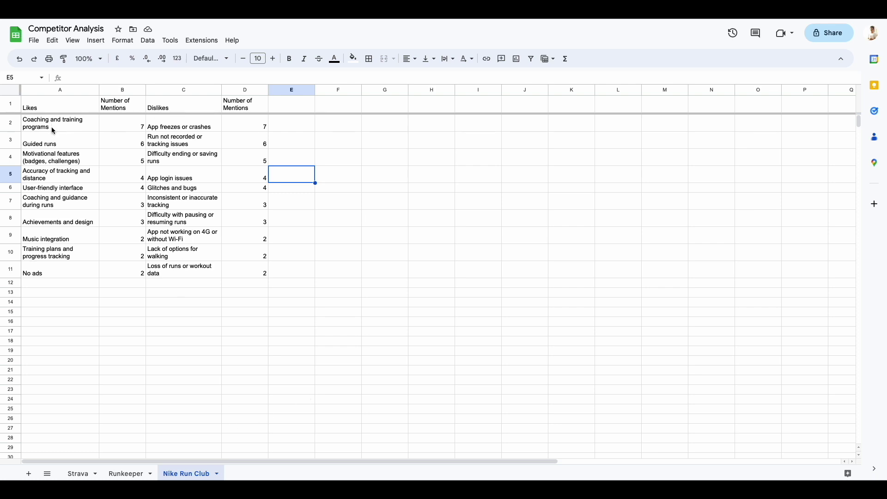
pyautogui.moveTo(53, 131); pyautogui.dragTo(60, 272)
# Compare the Runkeeper, Nike Run Club and Strava tables across their tabs, finishing on Strava
pyautogui.moveTo(187, 137); pyautogui.dragTo(178, 224)
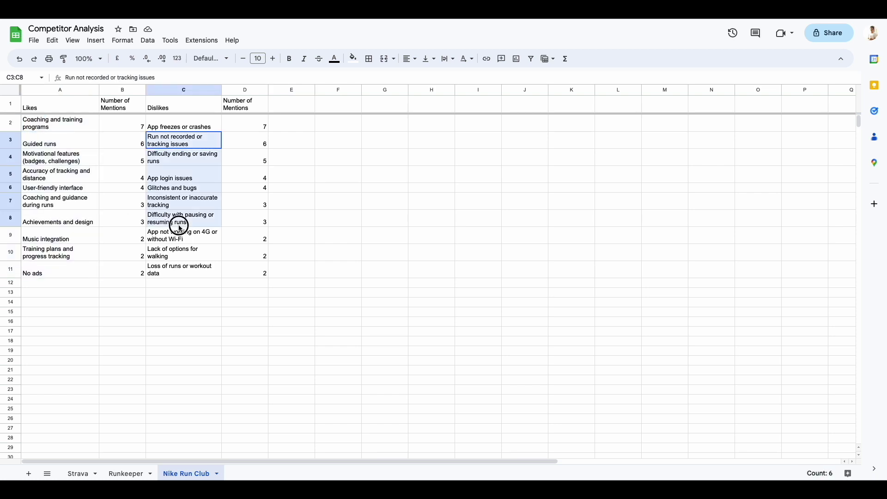
pyautogui.click(127, 474)
pyautogui.click(78, 474)
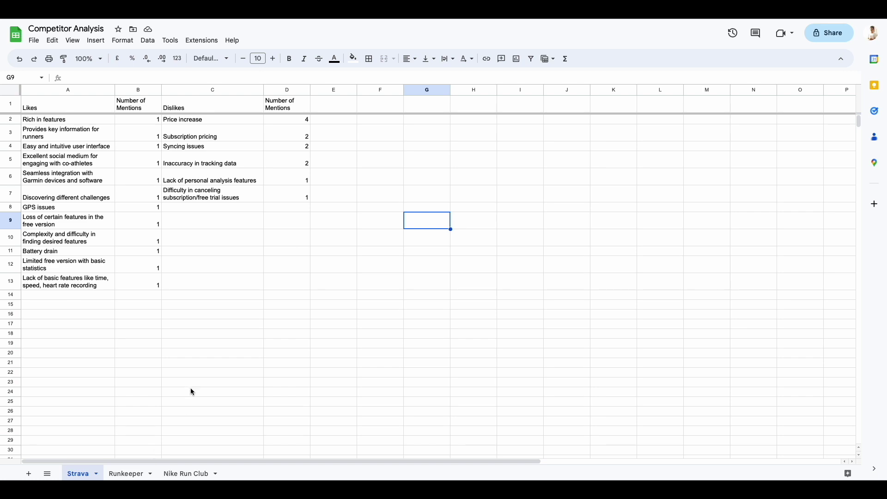
pyautogui.click(70, 103)
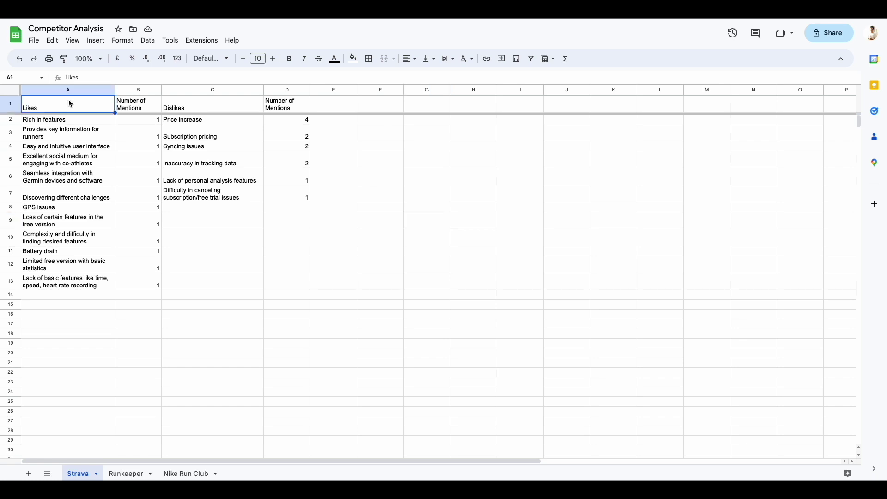
pyautogui.click(124, 474)
pyautogui.click(182, 473)
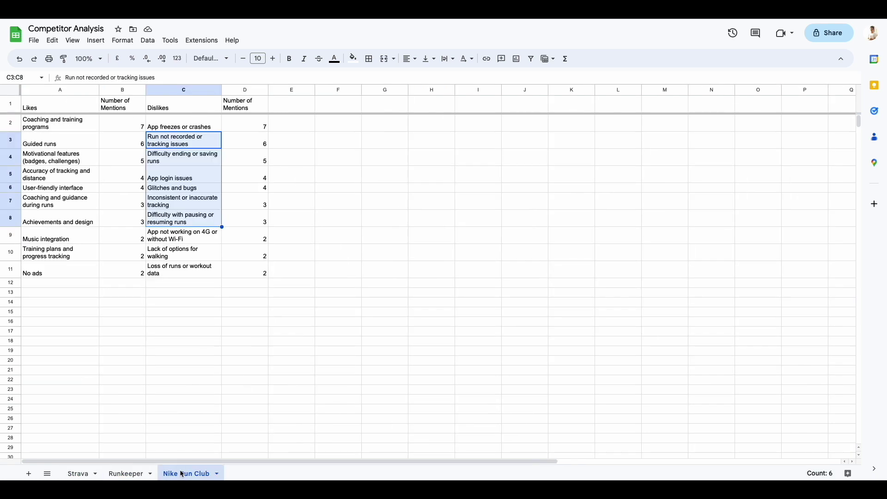
pyautogui.click(190, 110)
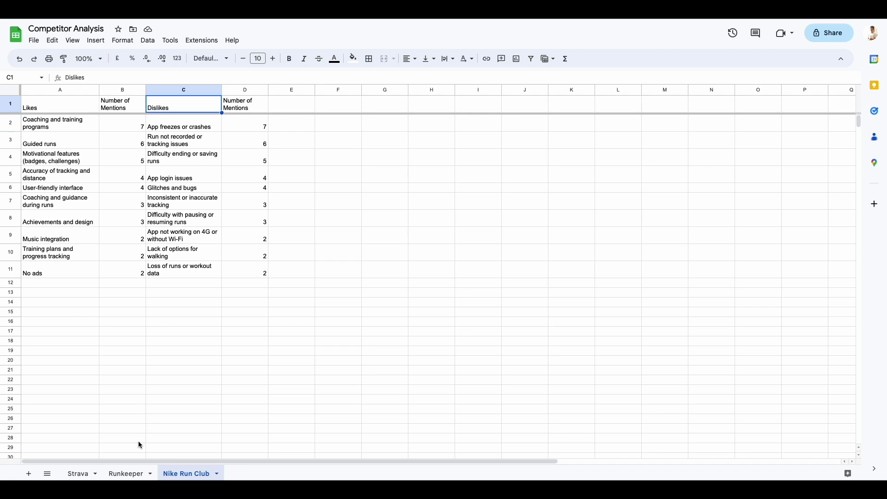
pyautogui.click(126, 474)
pyautogui.click(78, 474)
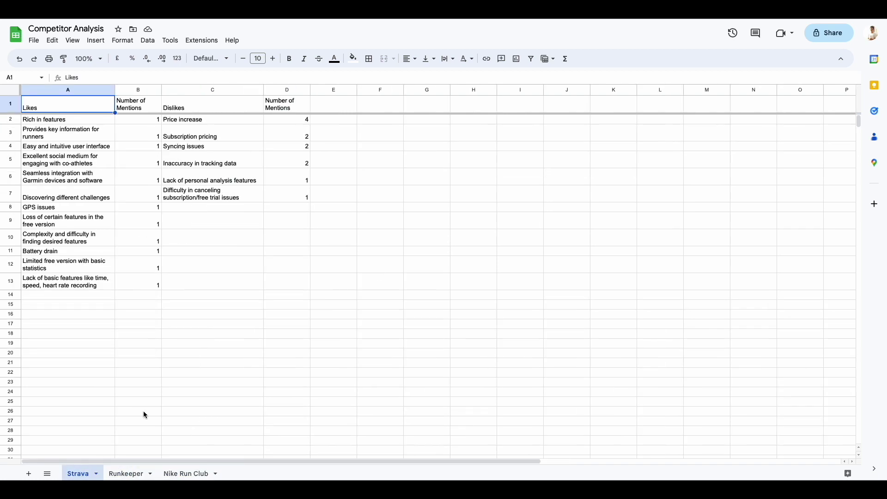